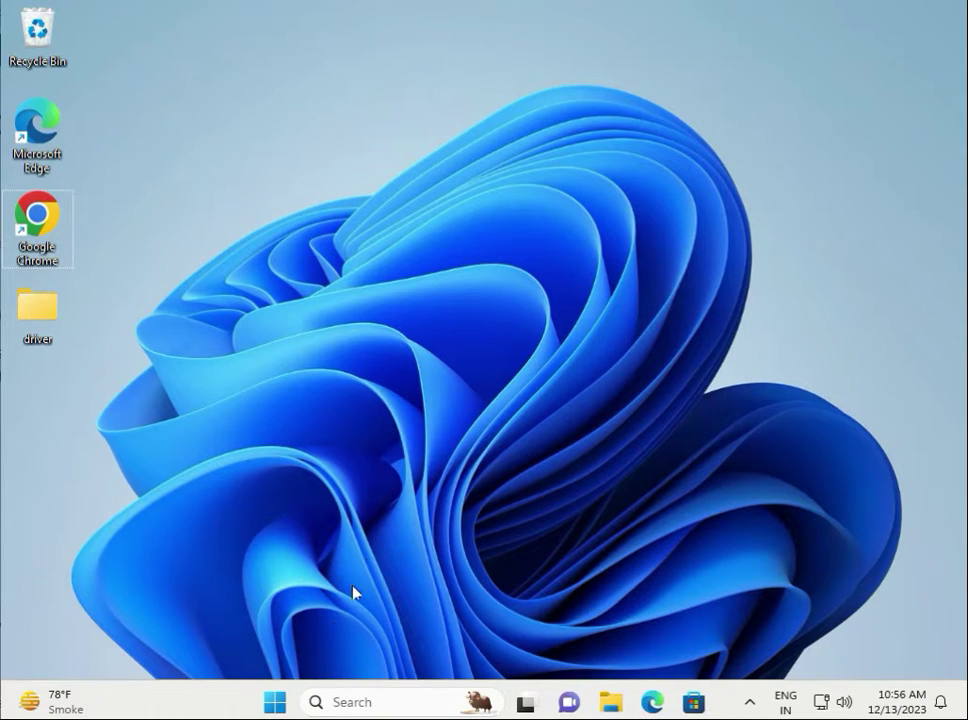
Step: Download and install the Defender Antivirus Security Intelligence Update KB2267602 from Windows Update in Settings, and minimize the window
{"action": "left_click", "coordinate": [270, 704]}
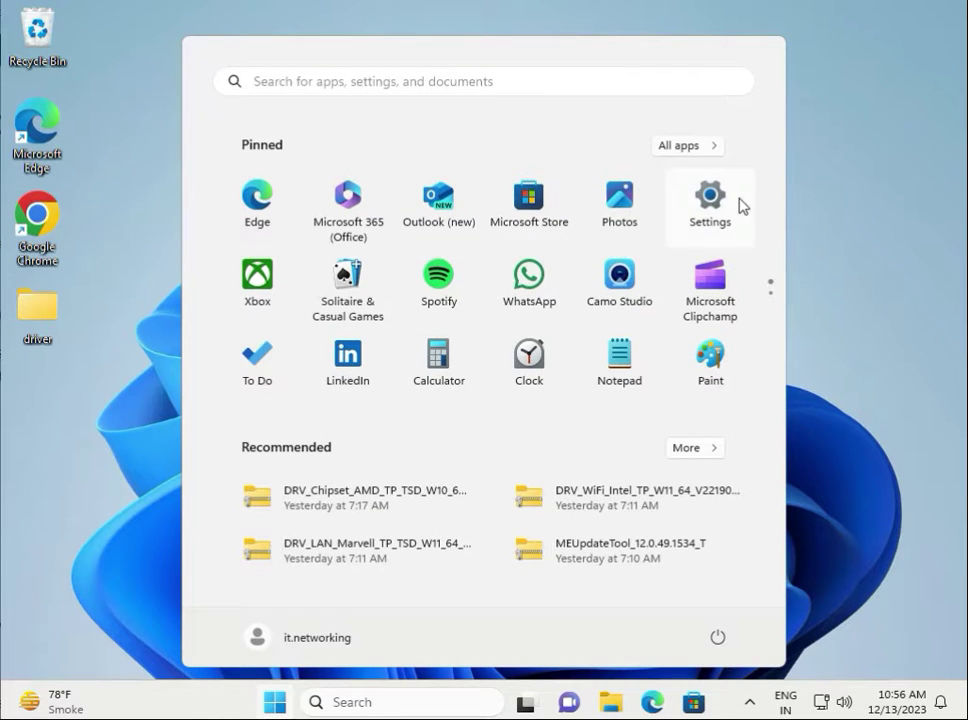
{"action": "left_click", "coordinate": [700, 197]}
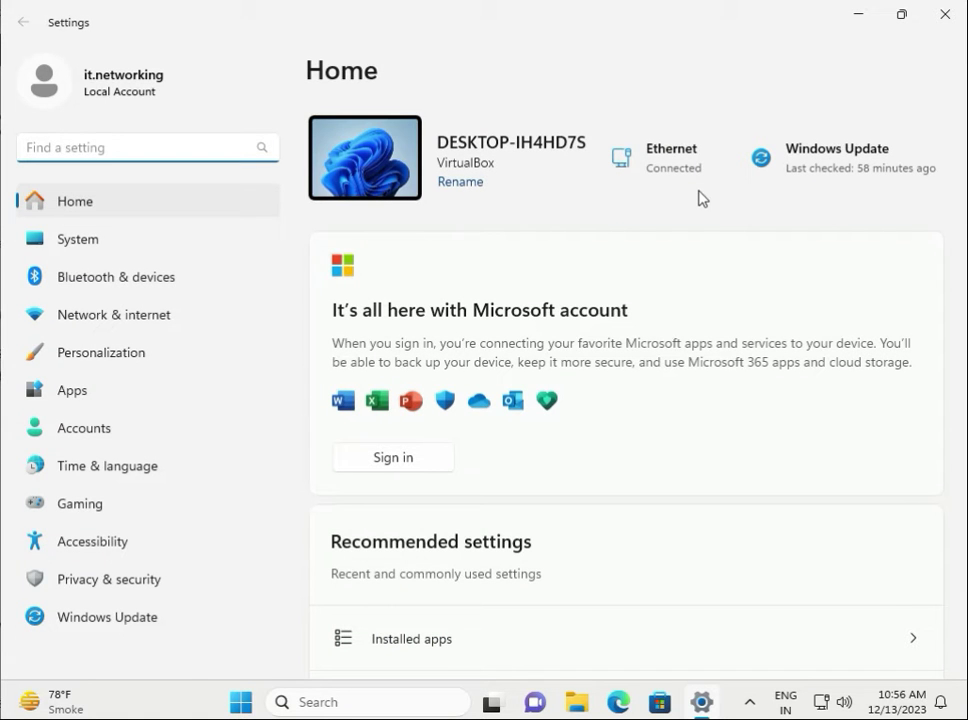
{"action": "left_click", "coordinate": [80, 616]}
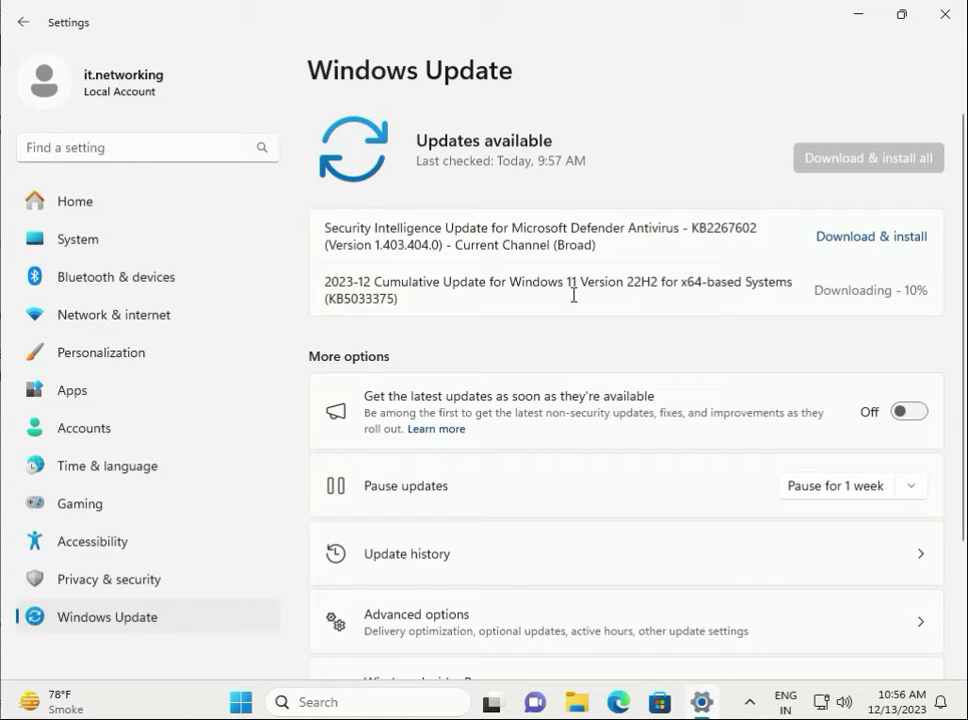
{"action": "left_click", "coordinate": [867, 240]}
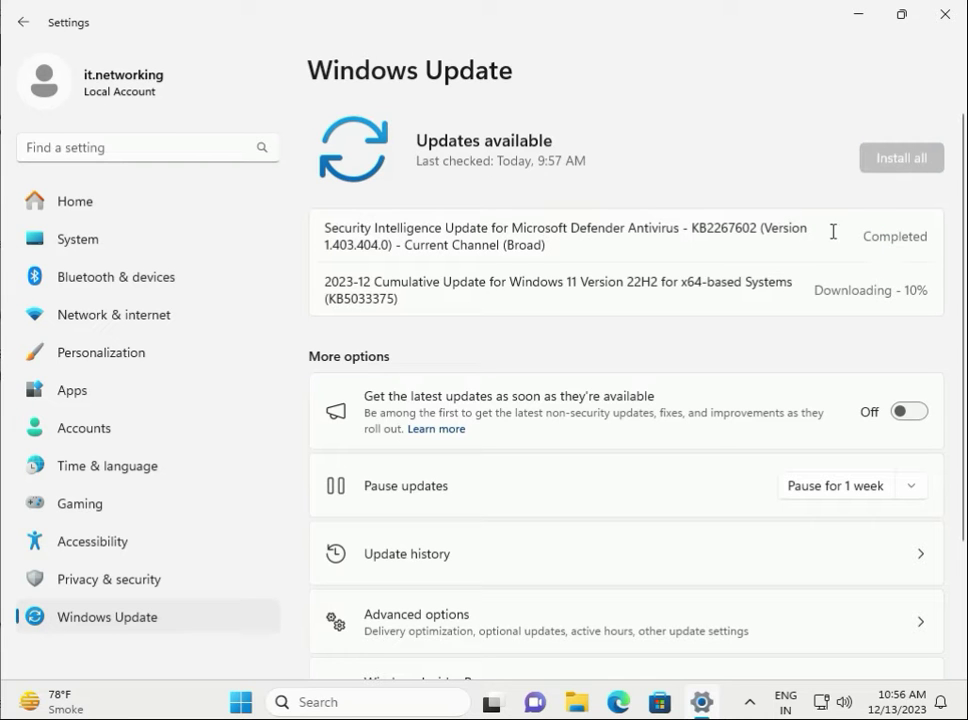
{"action": "left_click", "coordinate": [855, 18]}
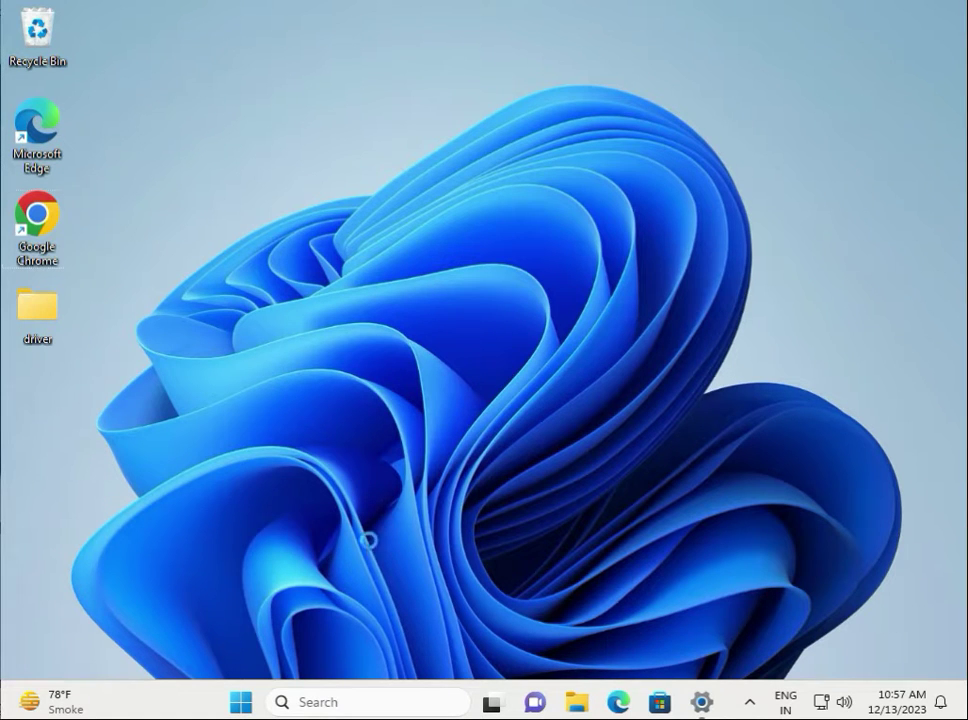
Step: Open System Configuration by running msconfig
{"action": "key", "text": "super+r"}
{"action": "type", "text": "ms"}
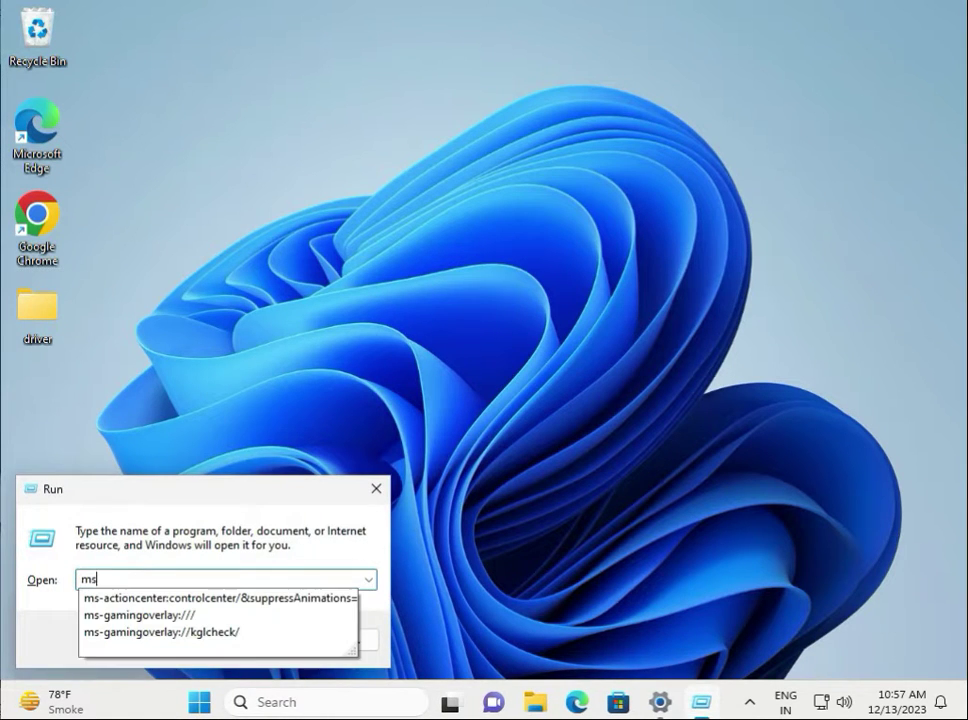
{"action": "type", "text": "c"}
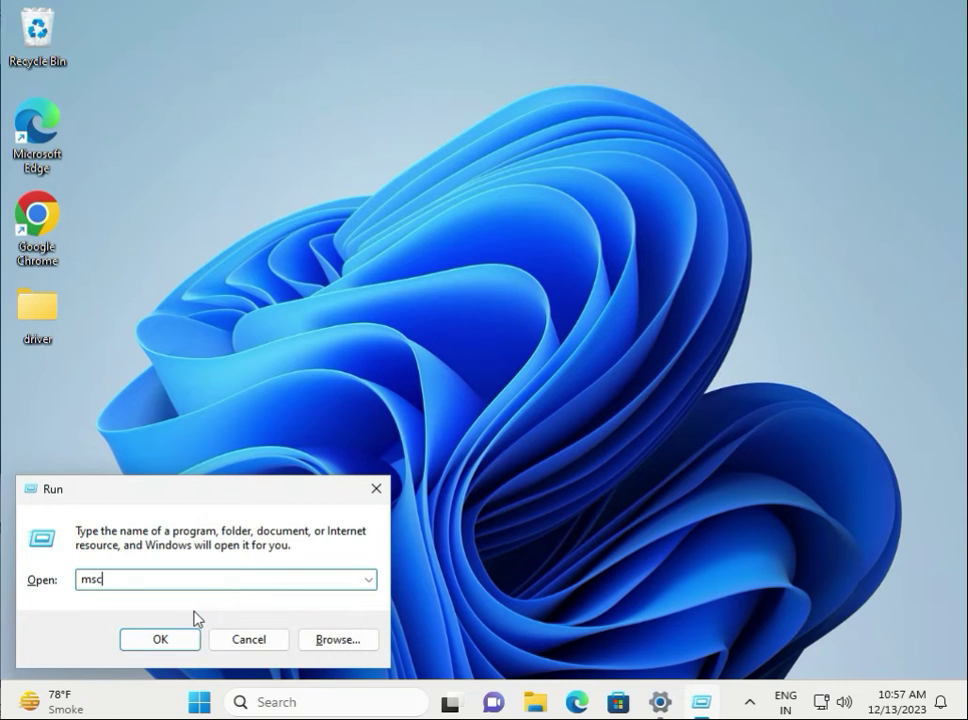
{"action": "type", "text": "onfig"}
{"action": "left_click", "coordinate": [167, 645]}
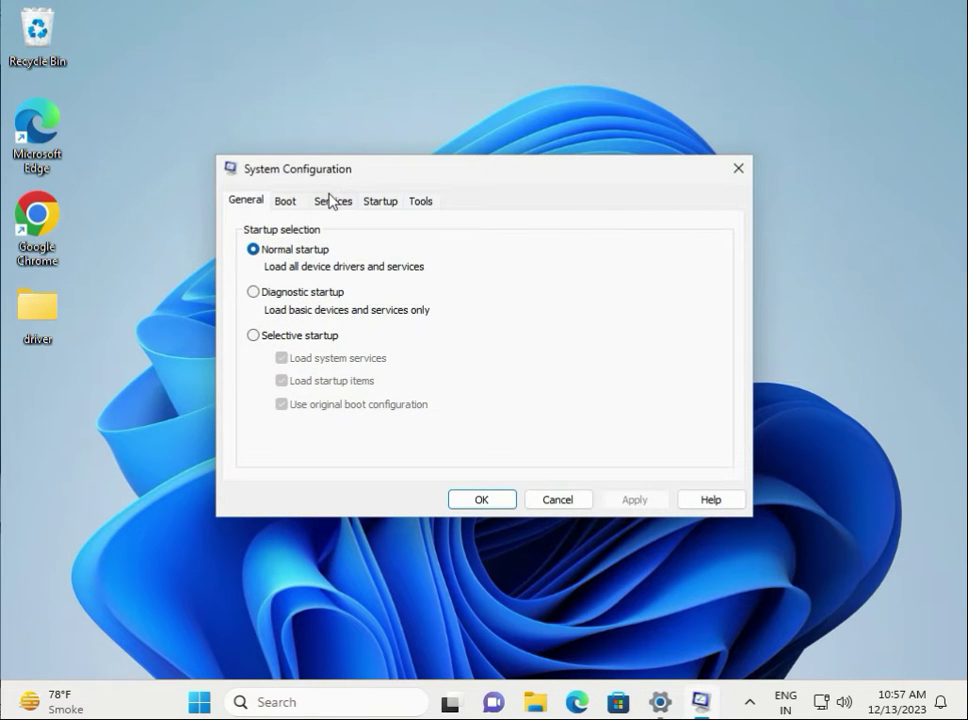
Step: Hide all Microsoft services, disable all remaining services, apply the change and exit without restarting
{"action": "left_click", "coordinate": [328, 203]}
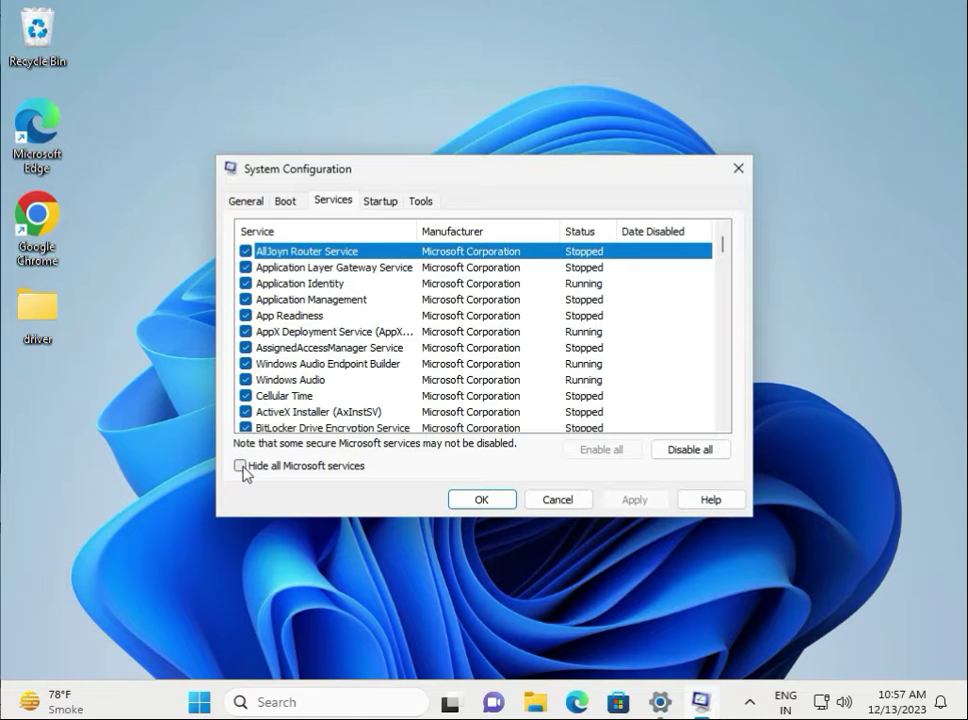
{"action": "left_click", "coordinate": [241, 466]}
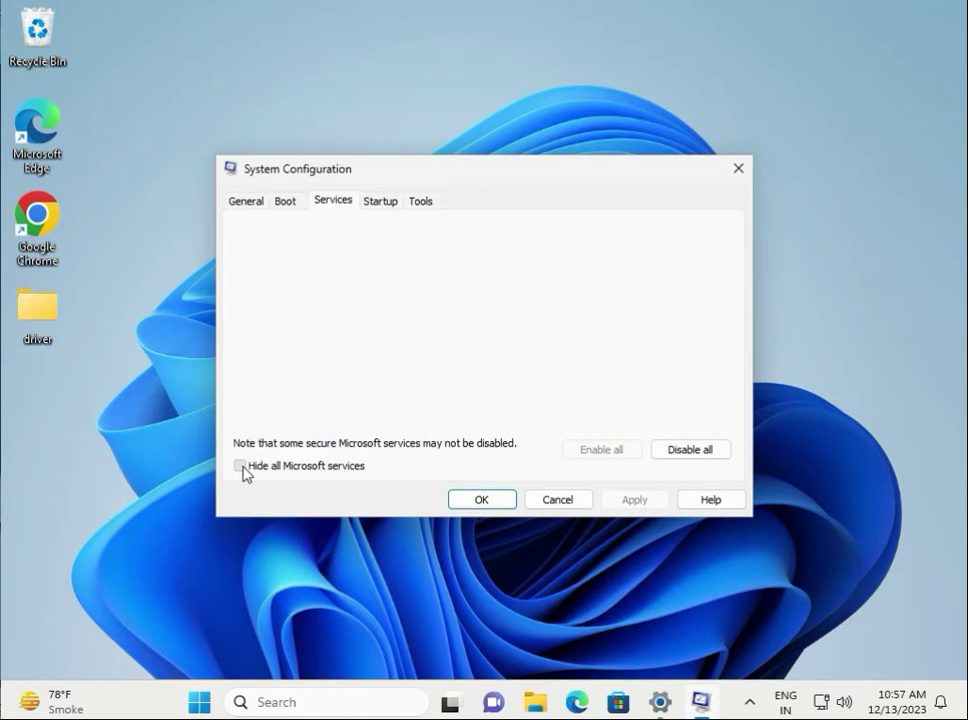
{"action": "left_click", "coordinate": [690, 450]}
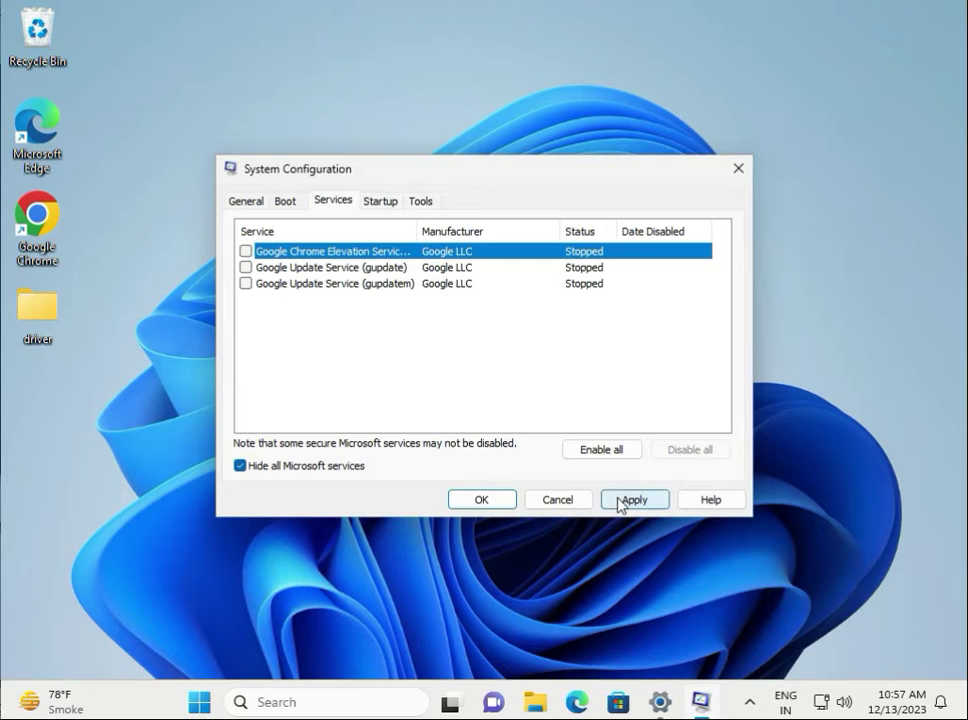
{"action": "left_click", "coordinate": [620, 499]}
{"action": "left_click", "coordinate": [484, 500]}
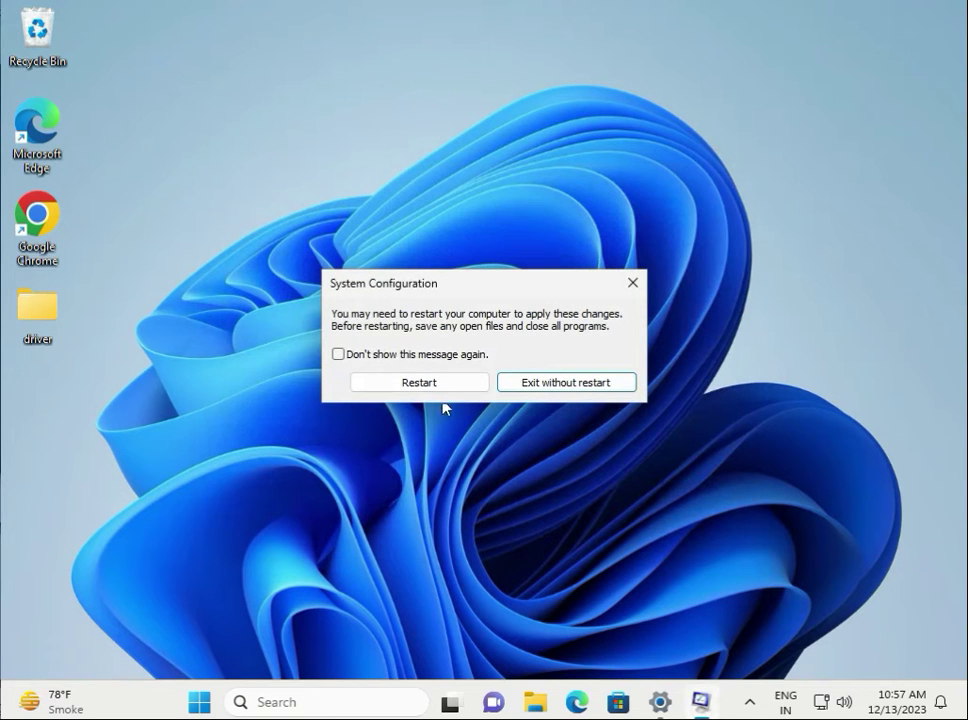
{"action": "left_click", "coordinate": [568, 386]}
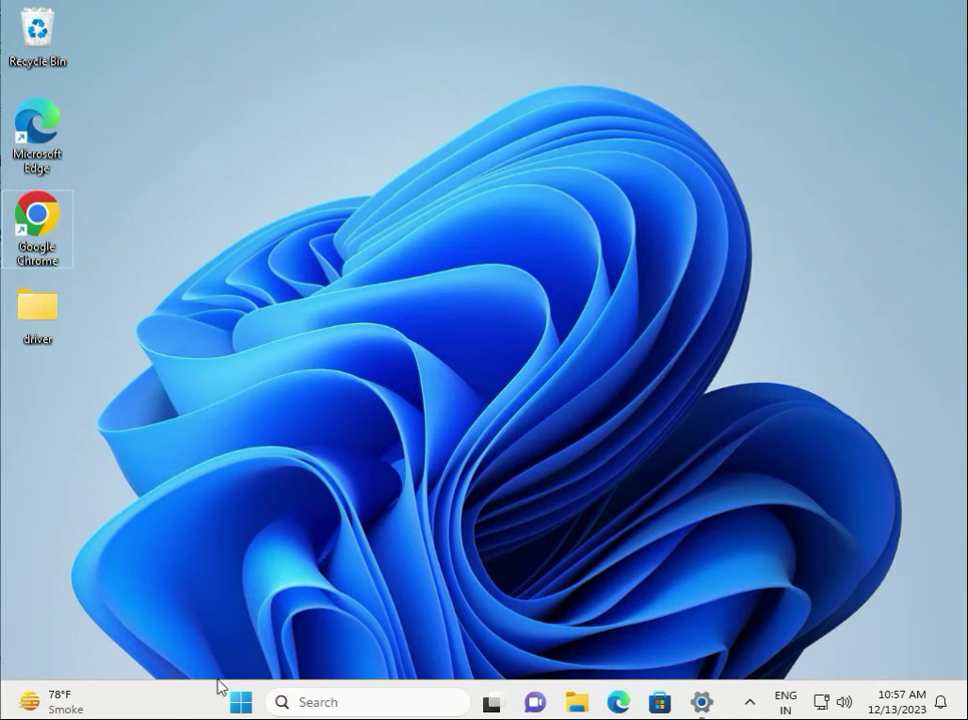
Step: Open Control Panel's Programs and Features and view the list of installed Windows updates
{"action": "left_click", "coordinate": [236, 706]}
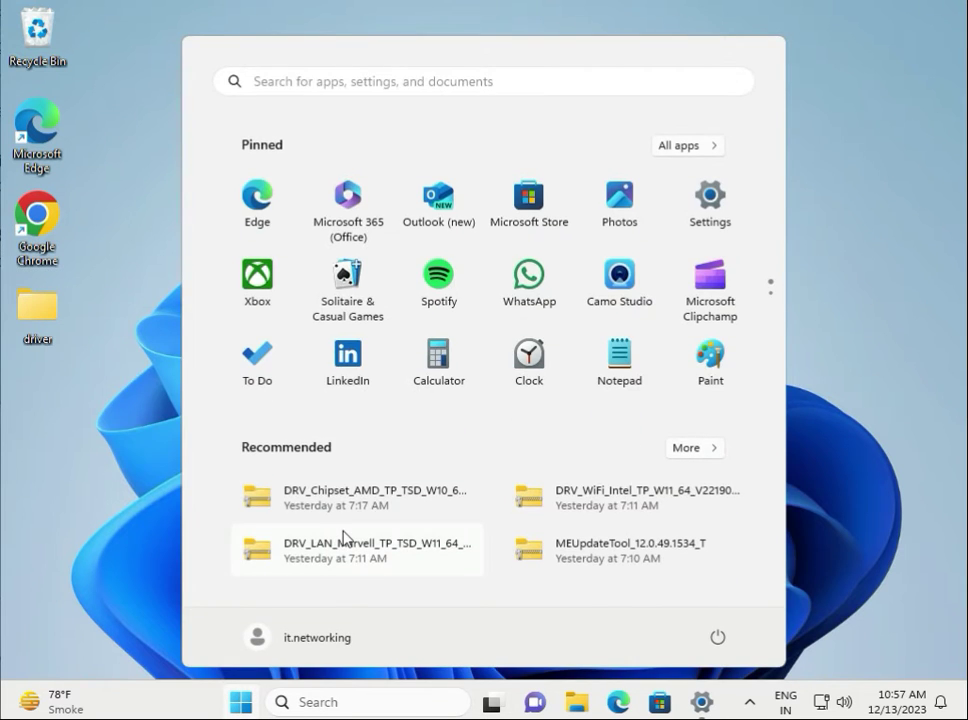
{"action": "type", "text": "cont"}
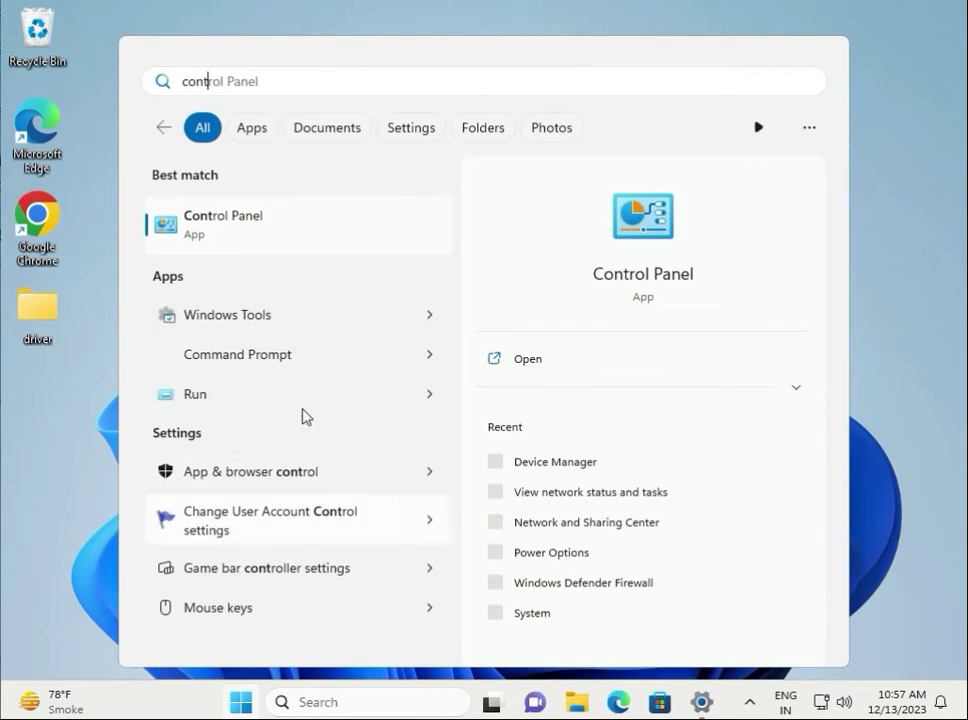
{"action": "left_click", "coordinate": [284, 239]}
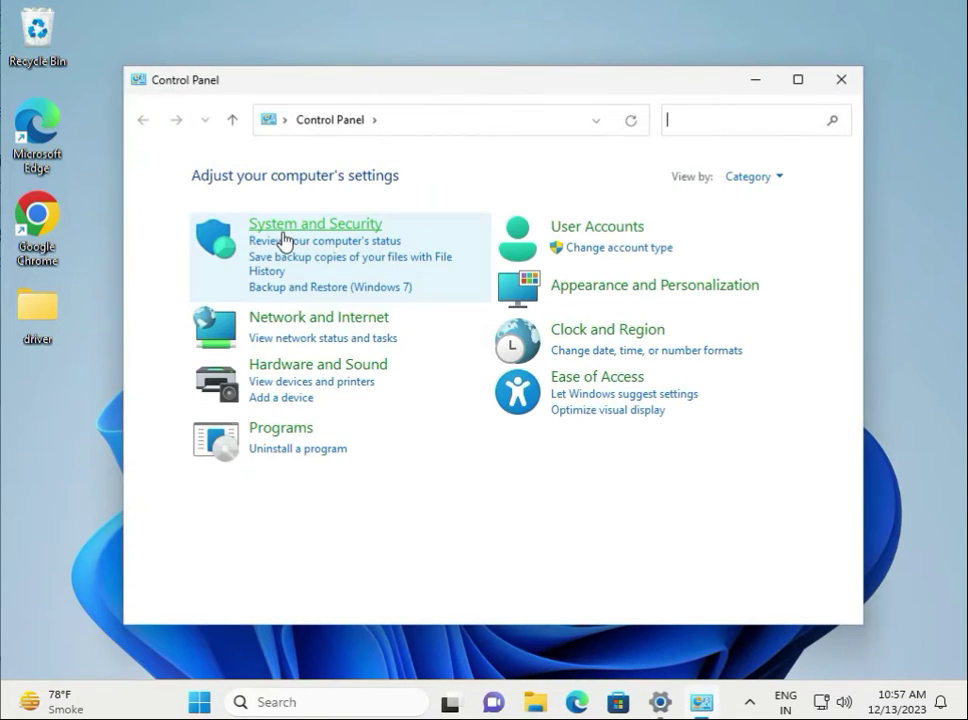
{"action": "left_click", "coordinate": [296, 449]}
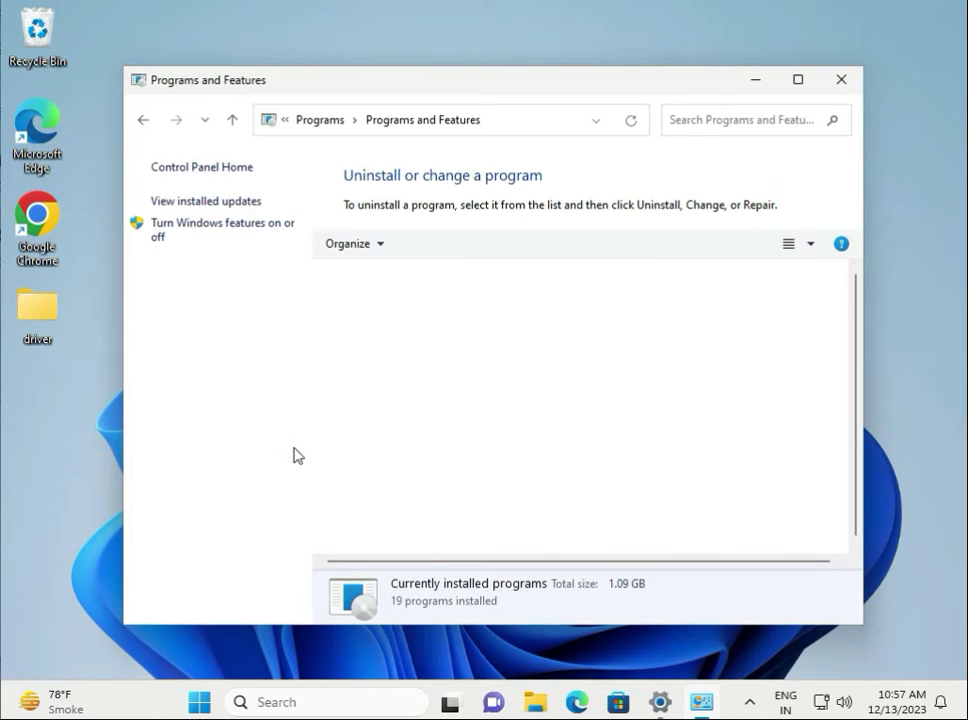
{"action": "left_click", "coordinate": [200, 209]}
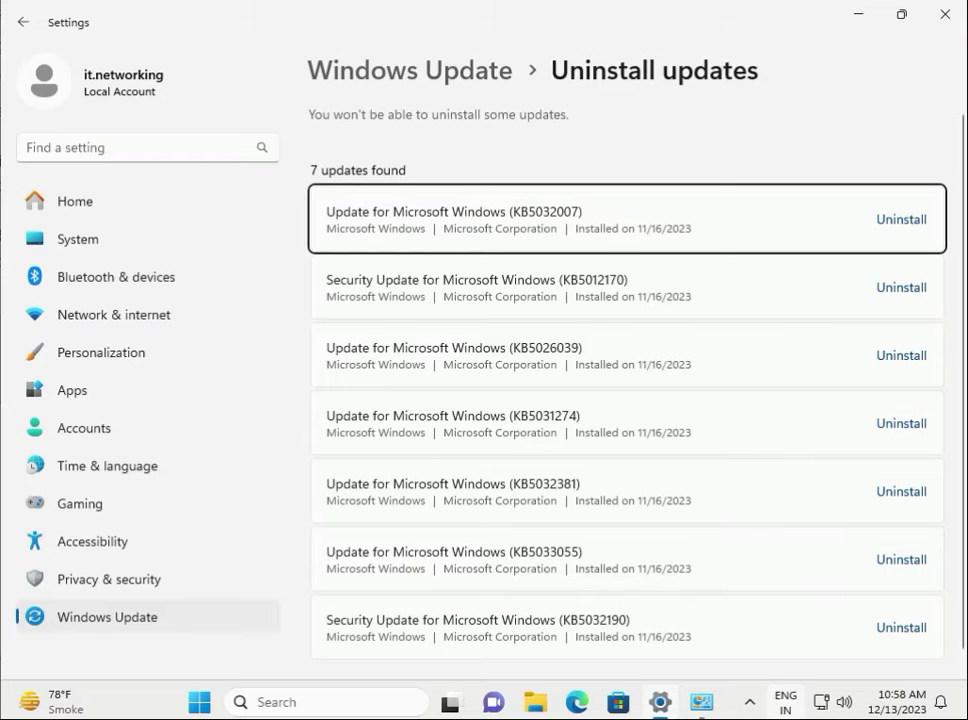
{"action": "key", "text": "super+space"}
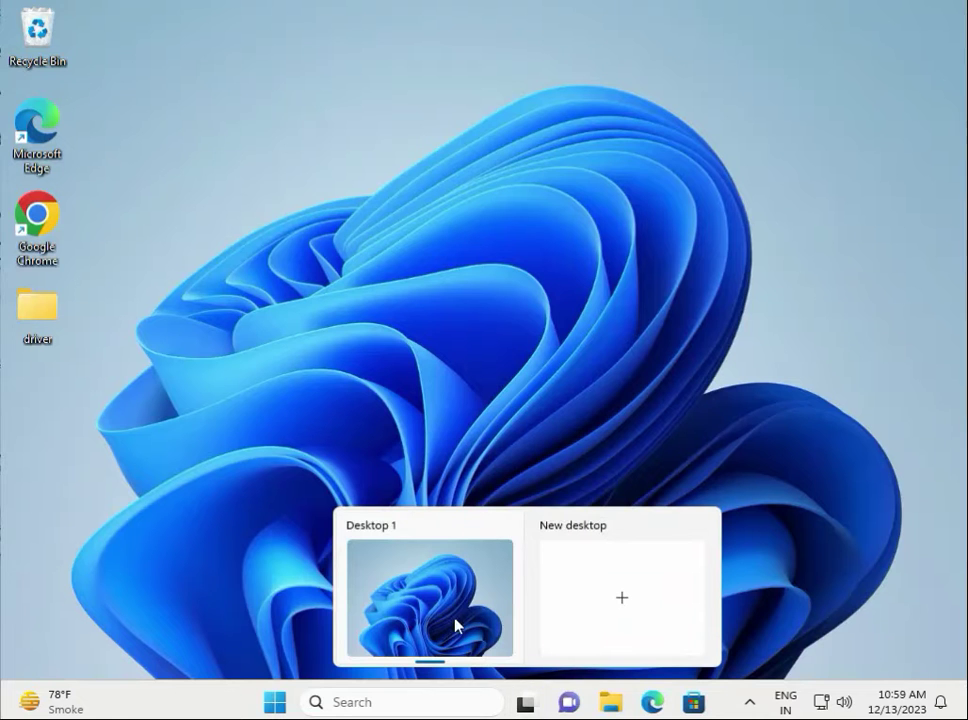
{"action": "left_click", "coordinate": [437, 607]}
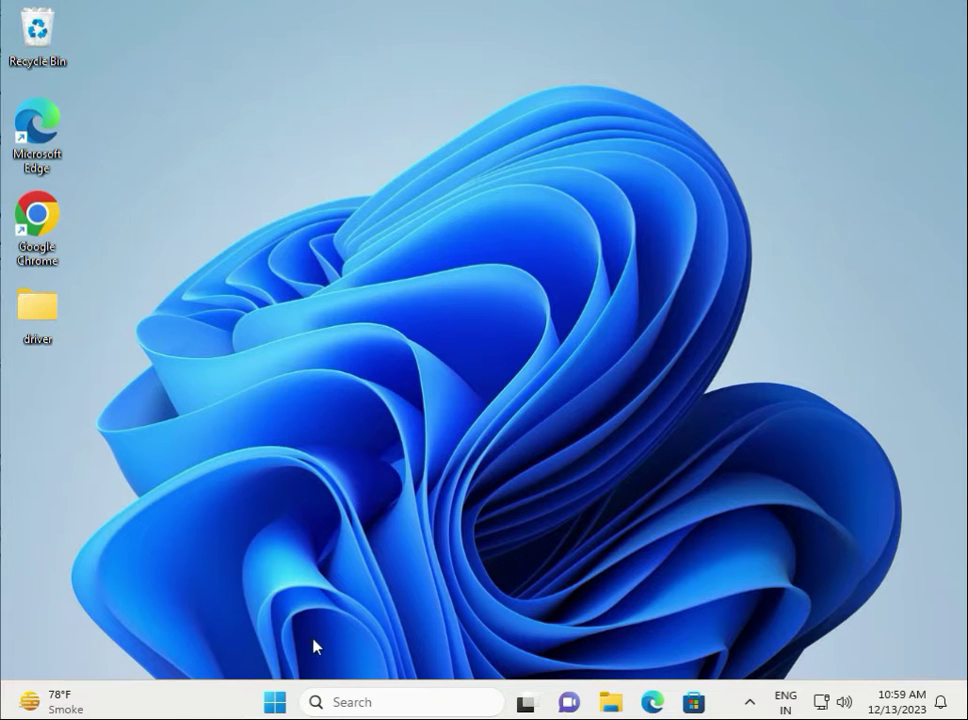
Step: Open the list of installed programs in Control Panel for uninstalling or changing a program
{"action": "left_click", "coordinate": [272, 702]}
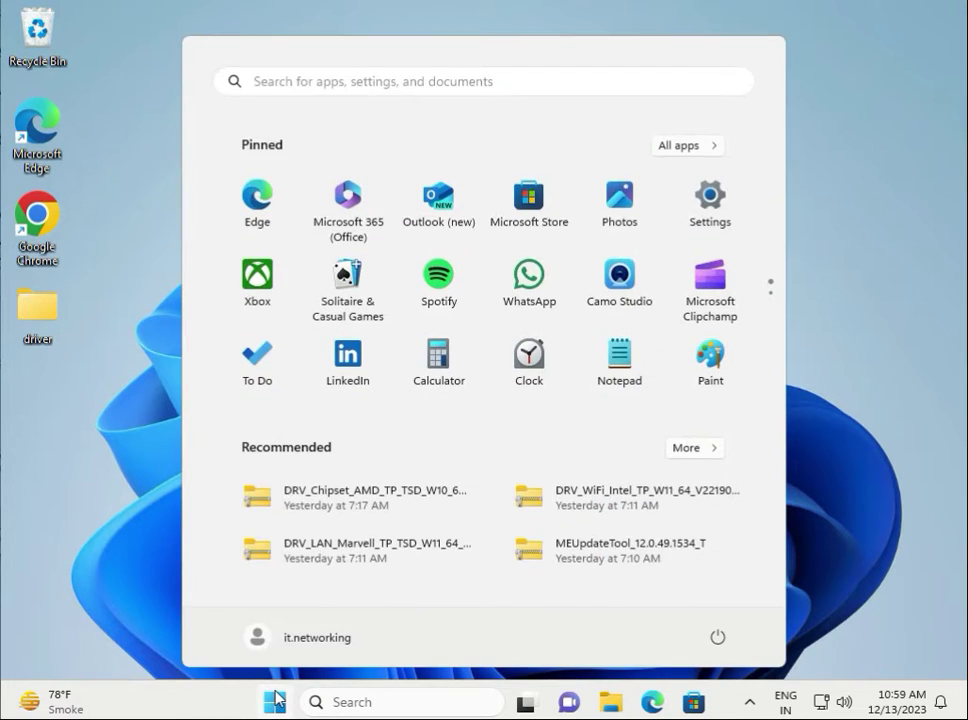
{"action": "type", "text": "cont"}
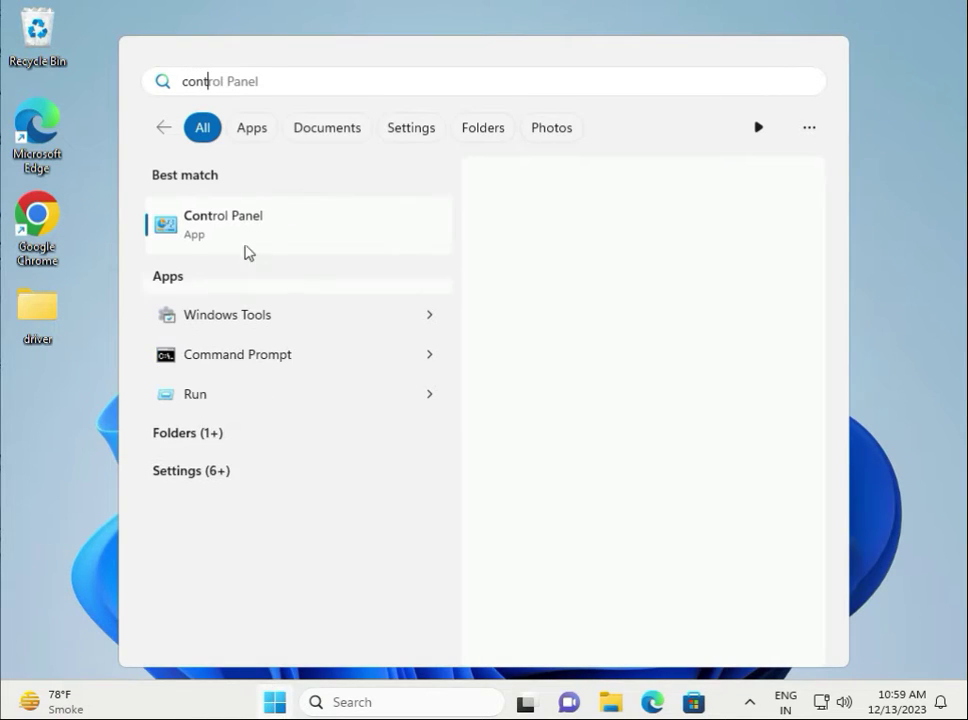
{"action": "left_click", "coordinate": [262, 236]}
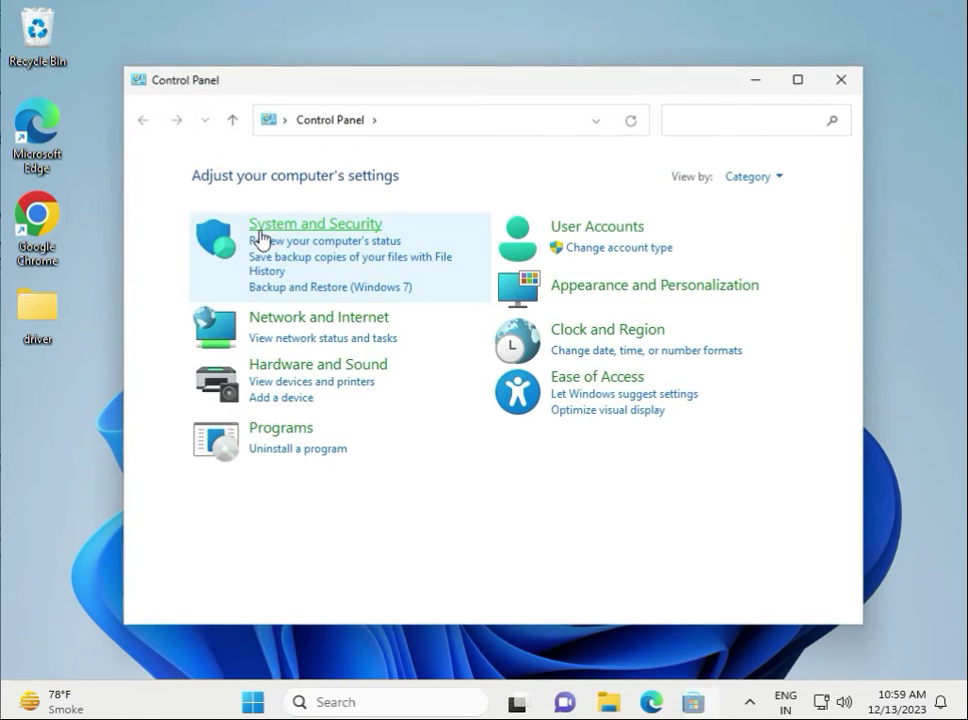
{"action": "left_click", "coordinate": [320, 455]}
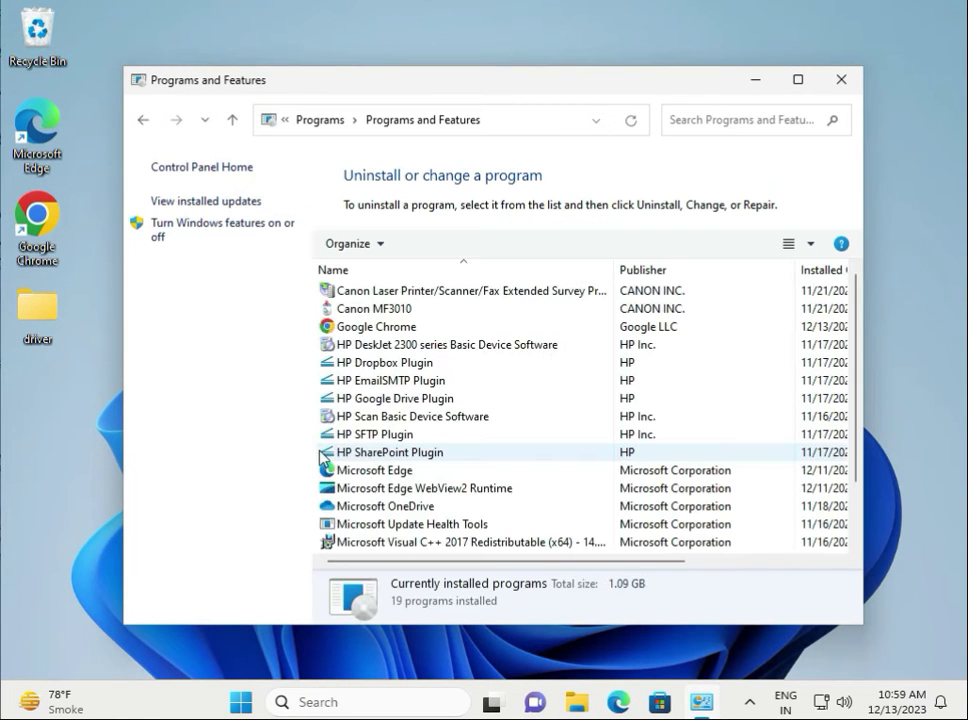
Step: Repair Microsoft Visual C++ 2017 Redistributable (x64), allow its changes to the device, and close the setup and Programs and Features windows
{"action": "scroll", "coordinate": [320, 457], "scroll_direction": "down", "scroll_amount": 2}
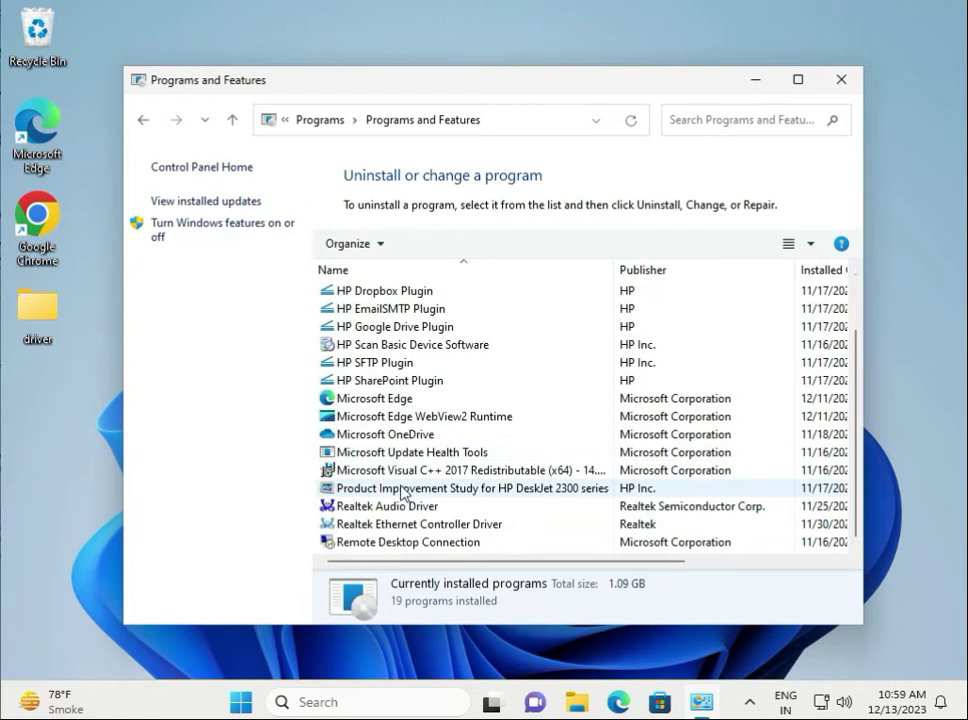
{"action": "left_click", "coordinate": [392, 472]}
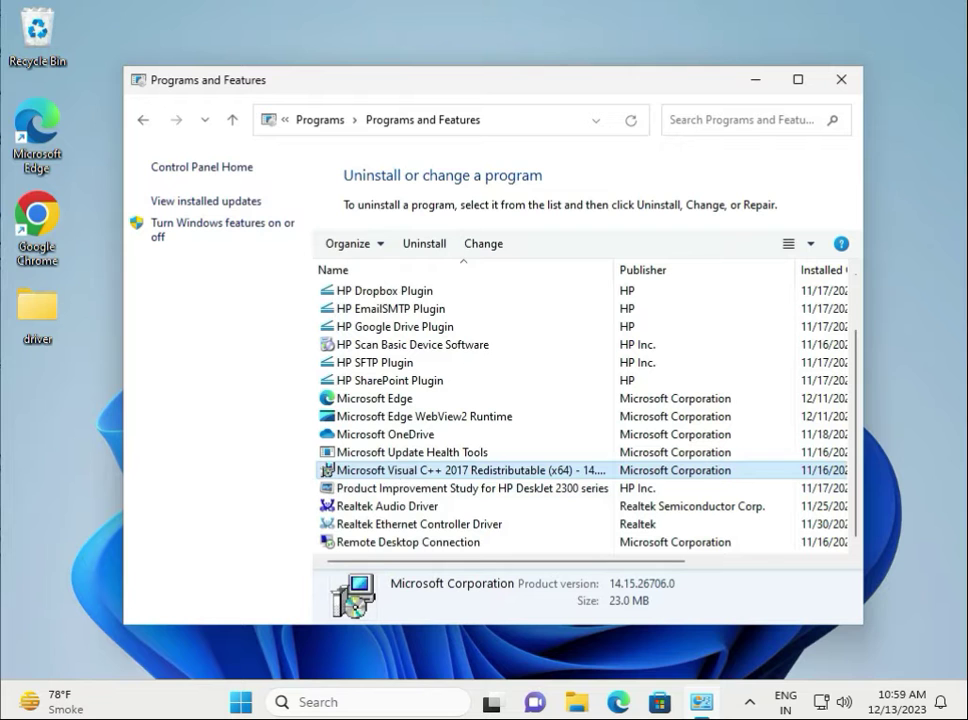
{"action": "left_click", "coordinate": [487, 246]}
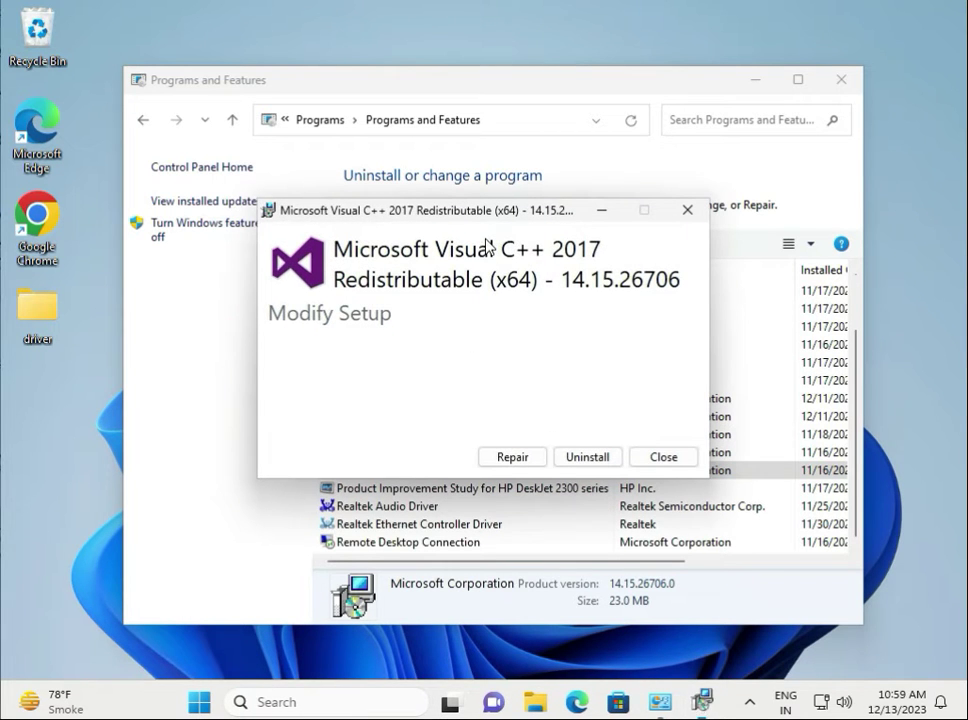
{"action": "left_click", "coordinate": [510, 455]}
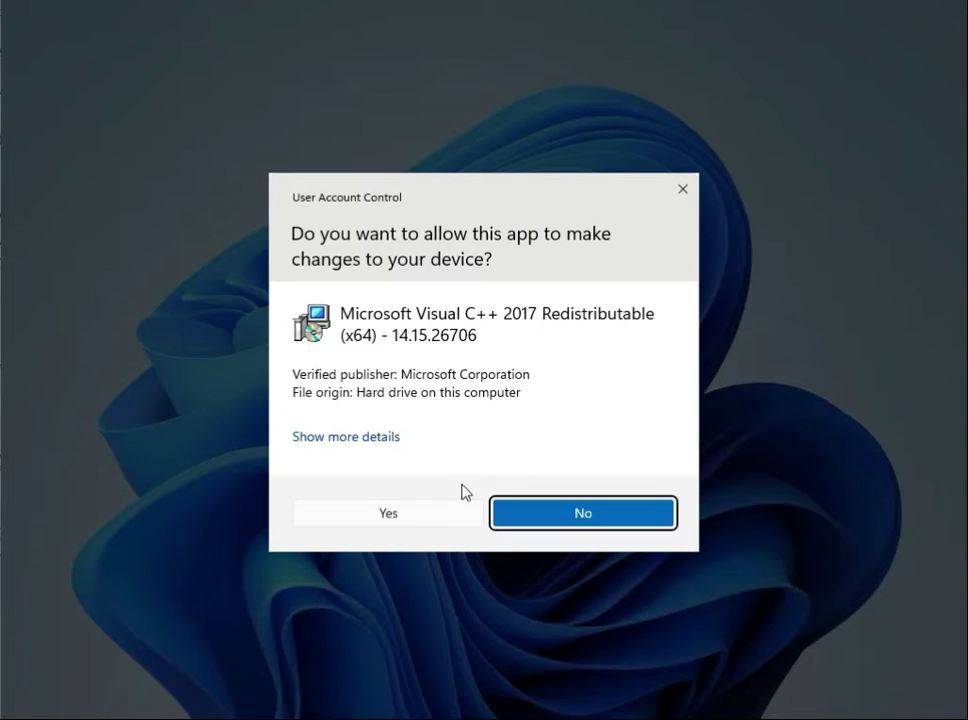
{"action": "left_click", "coordinate": [415, 510]}
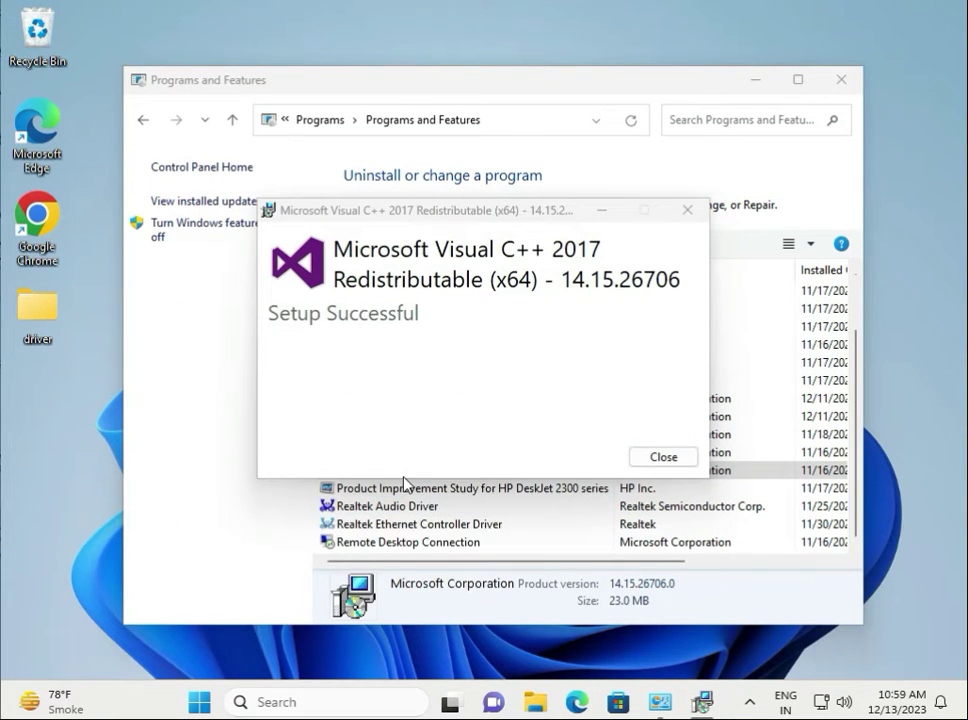
{"action": "left_click", "coordinate": [645, 456]}
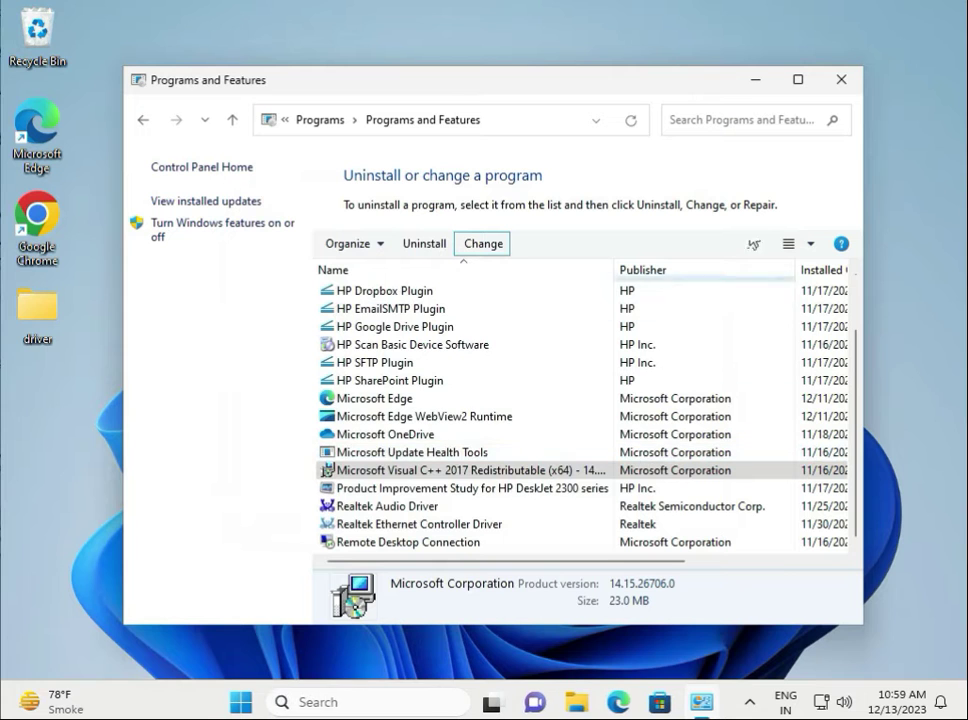
{"action": "left_click", "coordinate": [840, 80]}
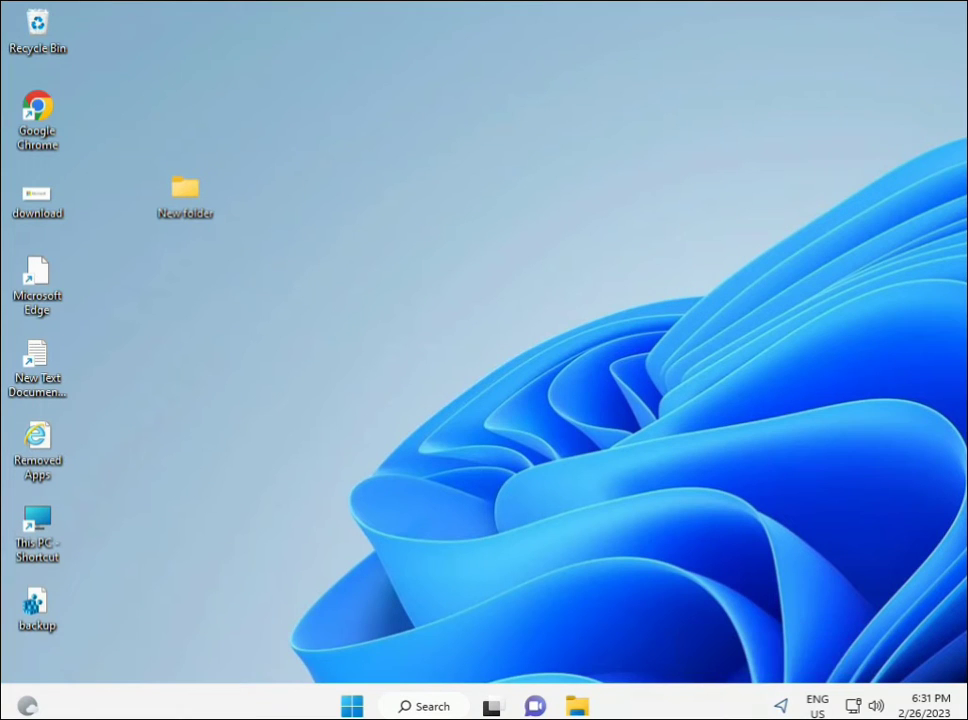
Step: Search Windows for cmd, run Command Prompt as administrator and allow it to make changes to the device
{"action": "left_click", "coordinate": [352, 705]}
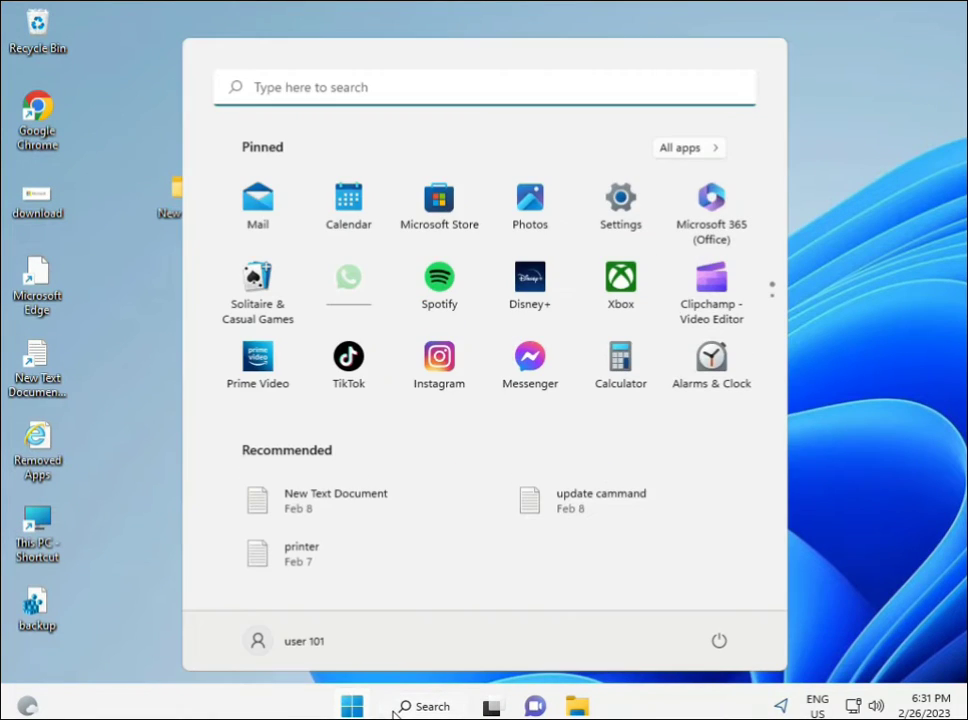
{"action": "type", "text": "cmd"}
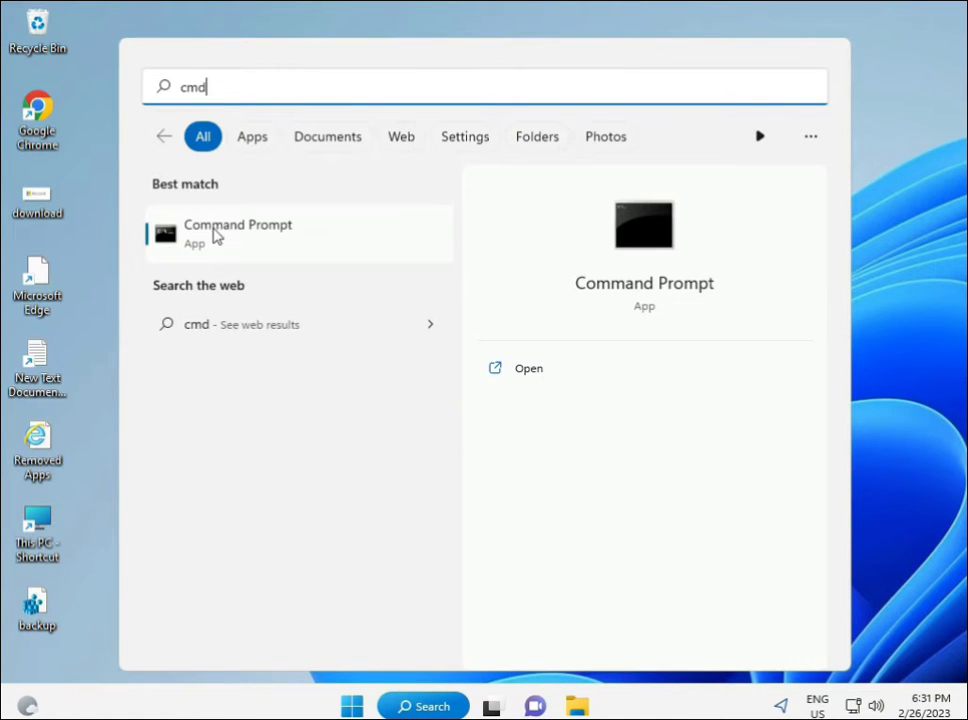
{"action": "left_click", "coordinate": [215, 234]}
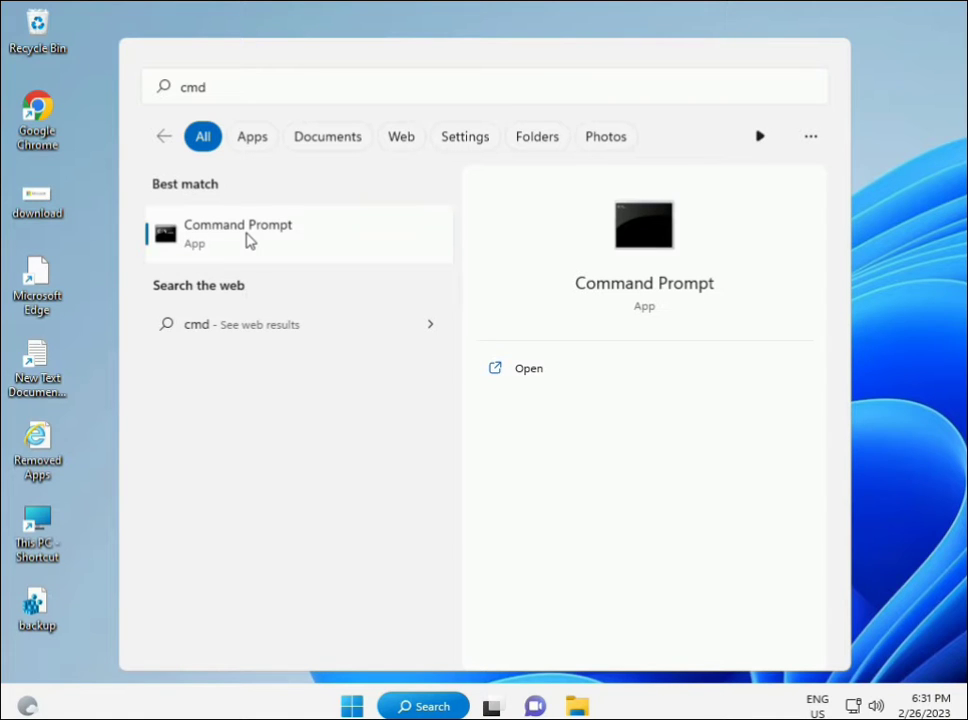
{"action": "right_click", "coordinate": [248, 240]}
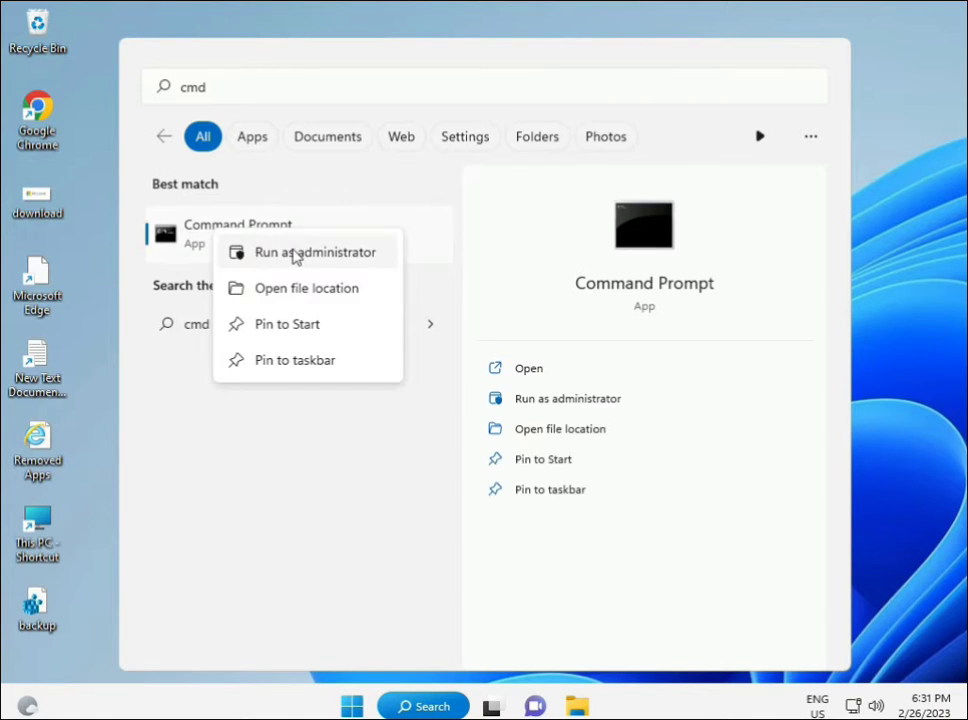
{"action": "left_click", "coordinate": [300, 261]}
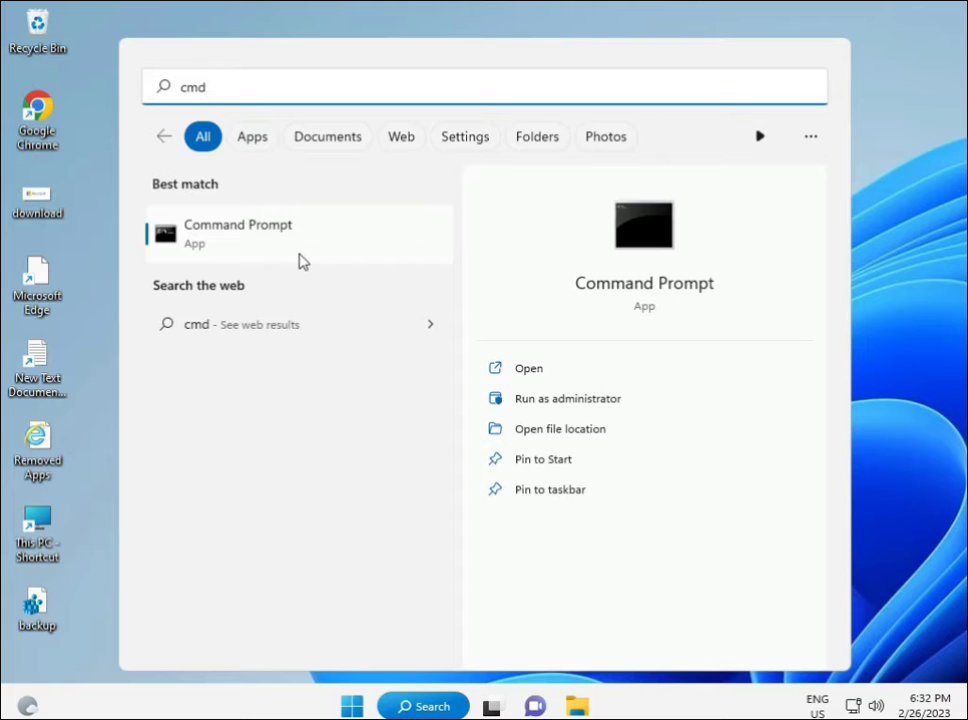
{"action": "key", "text": "ctrl+shift+Return"}
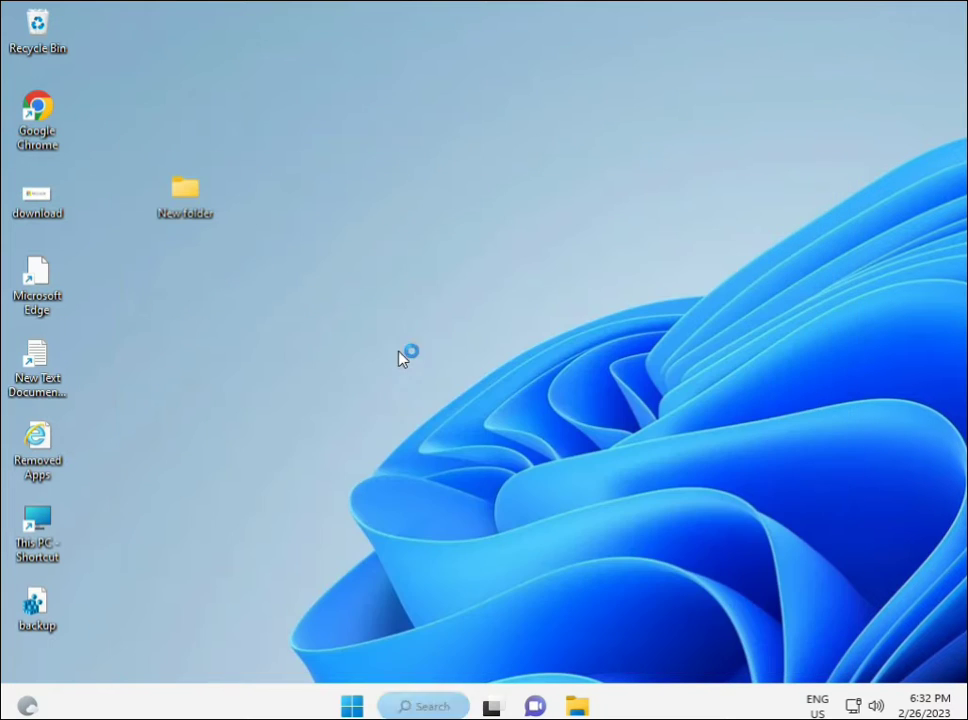
{"action": "left_click", "coordinate": [390, 496]}
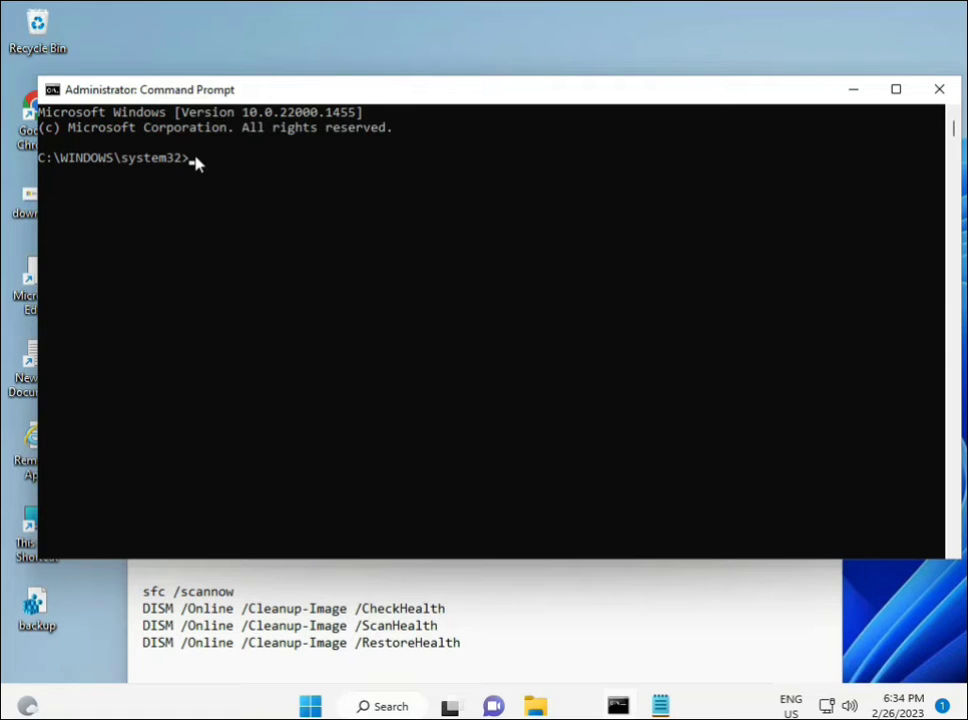
Step: Run sfc /scannow in the elevated Command Prompt to scan the protected system files
{"action": "left_click", "coordinate": [250, 213]}
{"action": "type", "text": "s"}
{"action": "key", "text": "BackSpace"}
{"action": "type", "text": "sfc /scannow"}
{"action": "key", "text": "Return"}
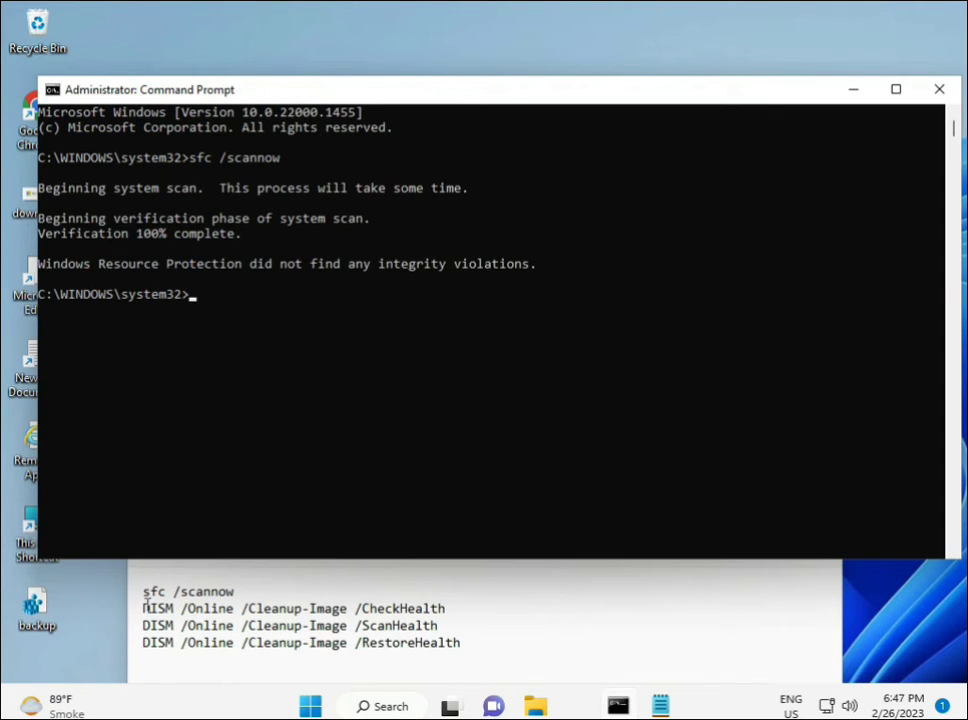
Step: Copy the line DISM /Online /Cleanup-Image /CheckHealth from the Notepad document and return to the Command Prompt
{"action": "left_click_drag", "start_coordinate": [142, 608], "coordinate": [455, 609]}
{"action": "key", "text": "super+c"}
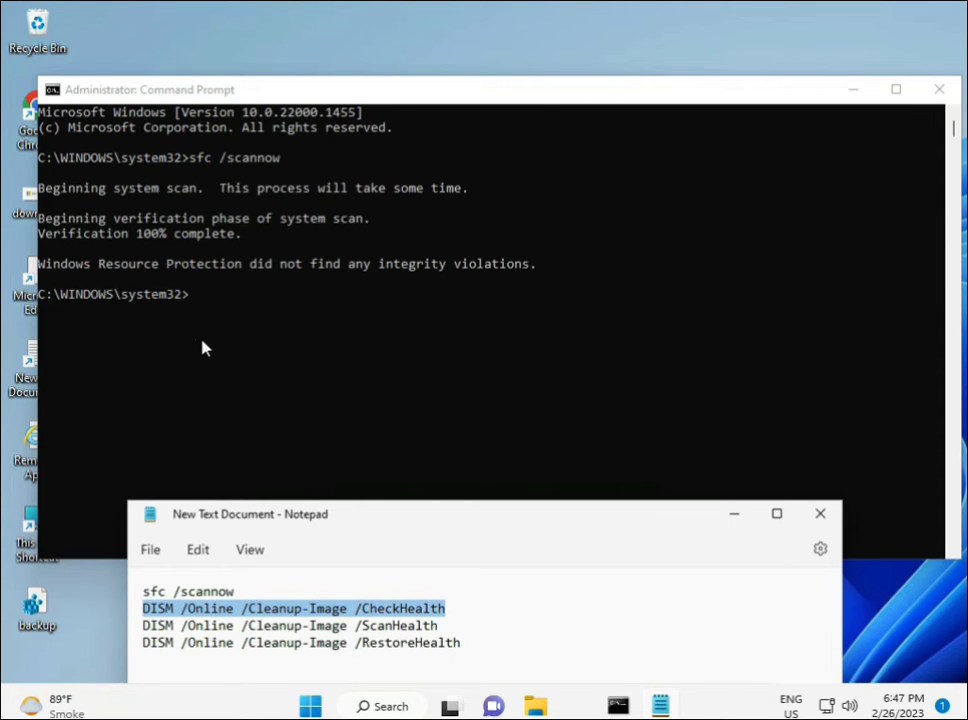
{"action": "right_click", "coordinate": [258, 610]}
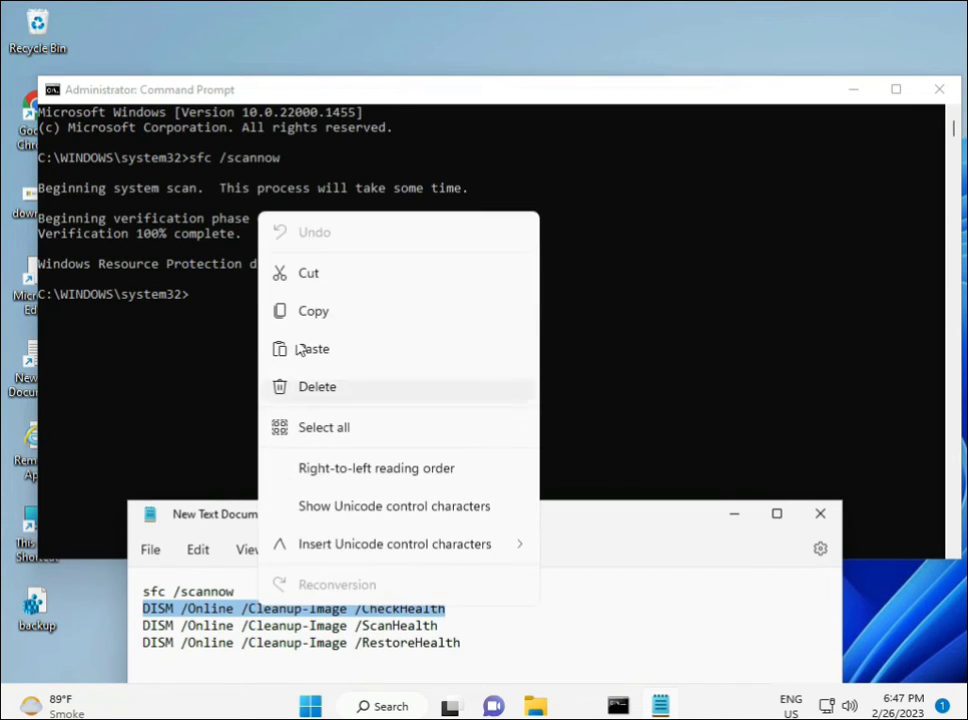
{"action": "left_click", "coordinate": [306, 321]}
{"action": "left_click", "coordinate": [195, 303]}
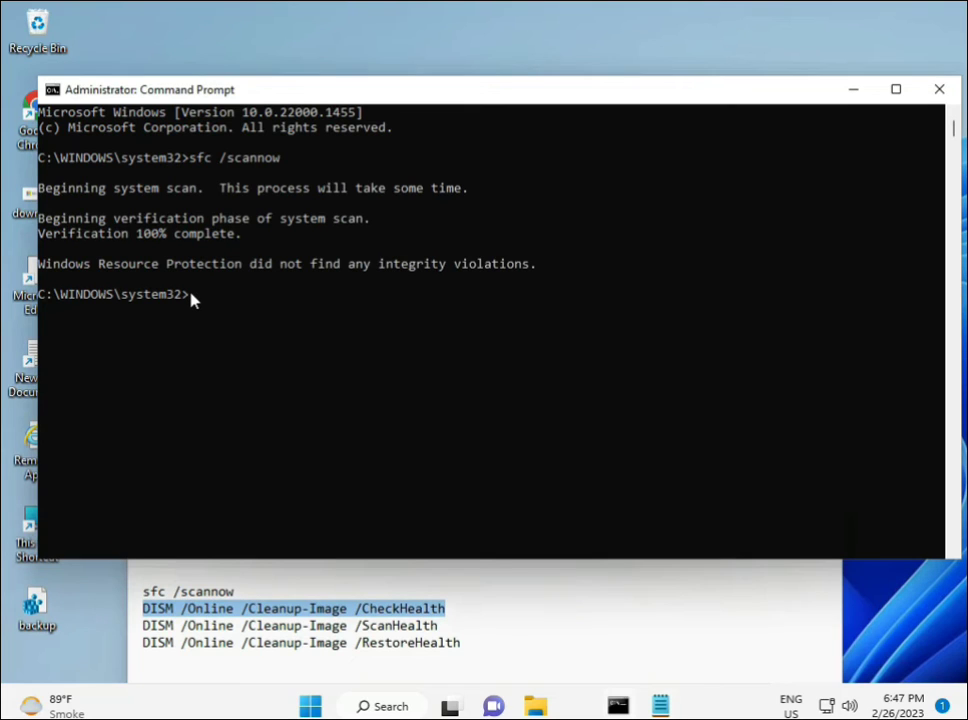
Step: Paste the copied DISM /Online /Cleanup-Image /CheckHealth command at the Command Prompt and run it
{"action": "right_click", "coordinate": [80, 90]}
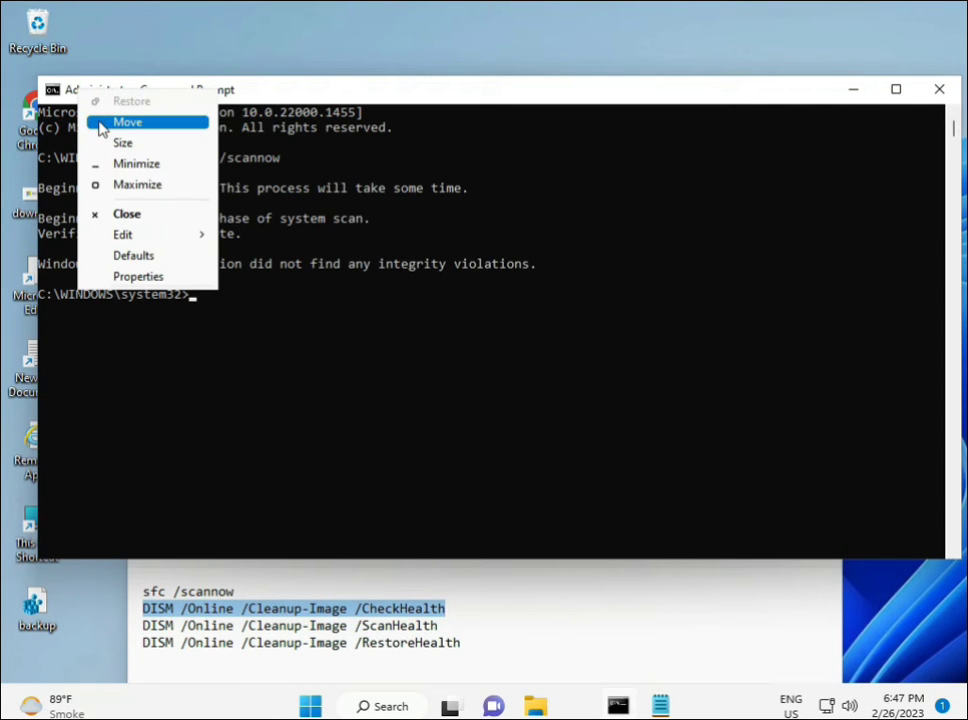
{"action": "mouse_move", "coordinate": [166, 234]}
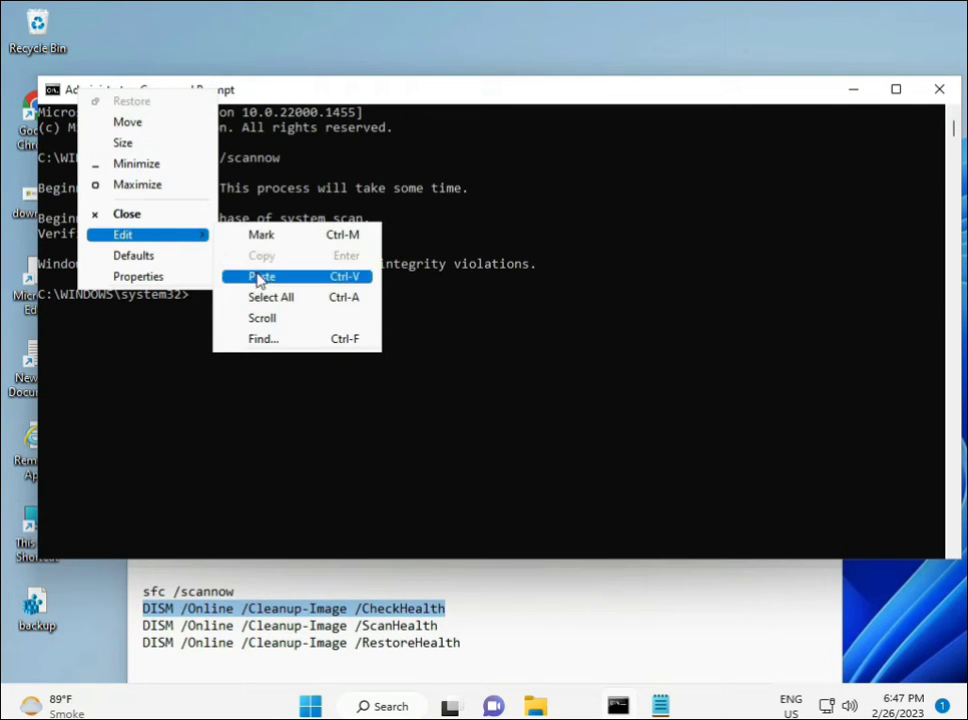
{"action": "left_click", "coordinate": [257, 277]}
{"action": "right_click", "coordinate": [222, 396]}
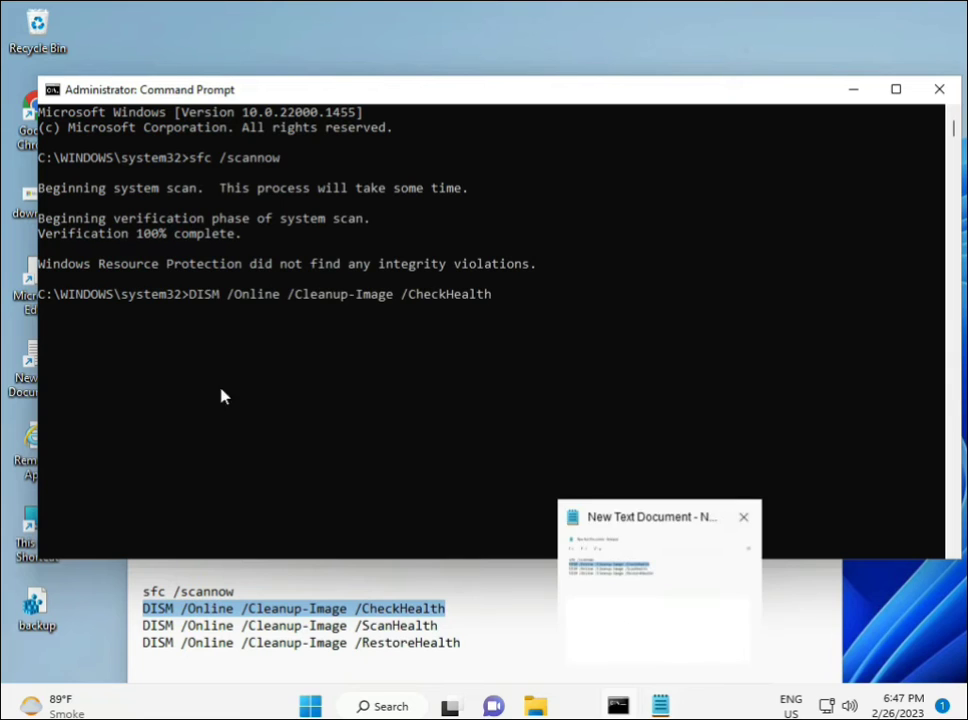
{"action": "left_click", "coordinate": [193, 298]}
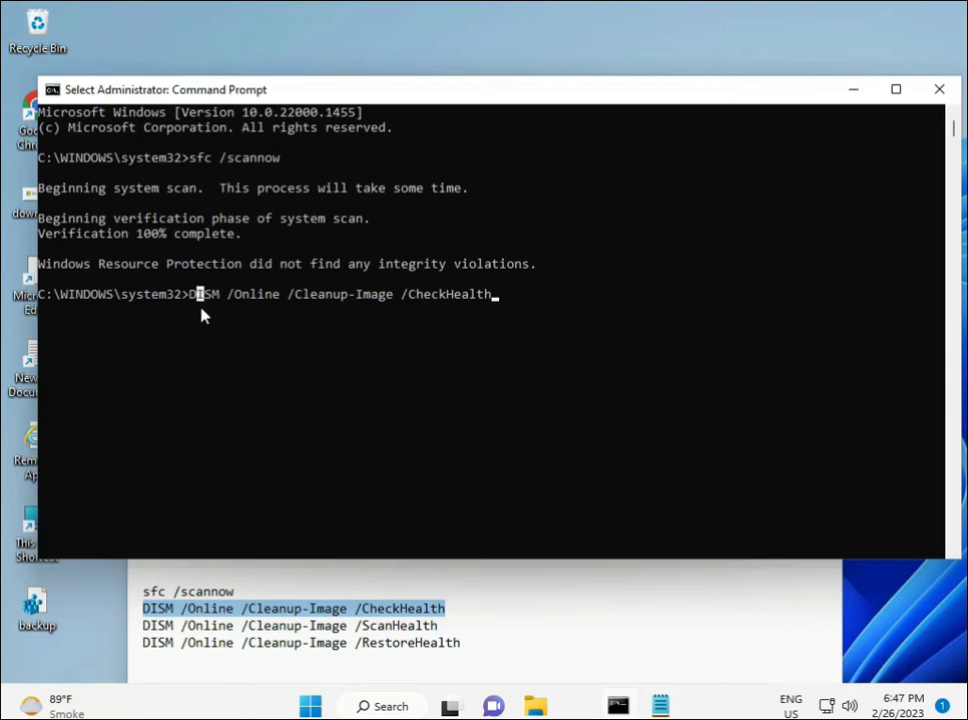
{"action": "right_click", "coordinate": [201, 316]}
{"action": "key", "text": "Return"}
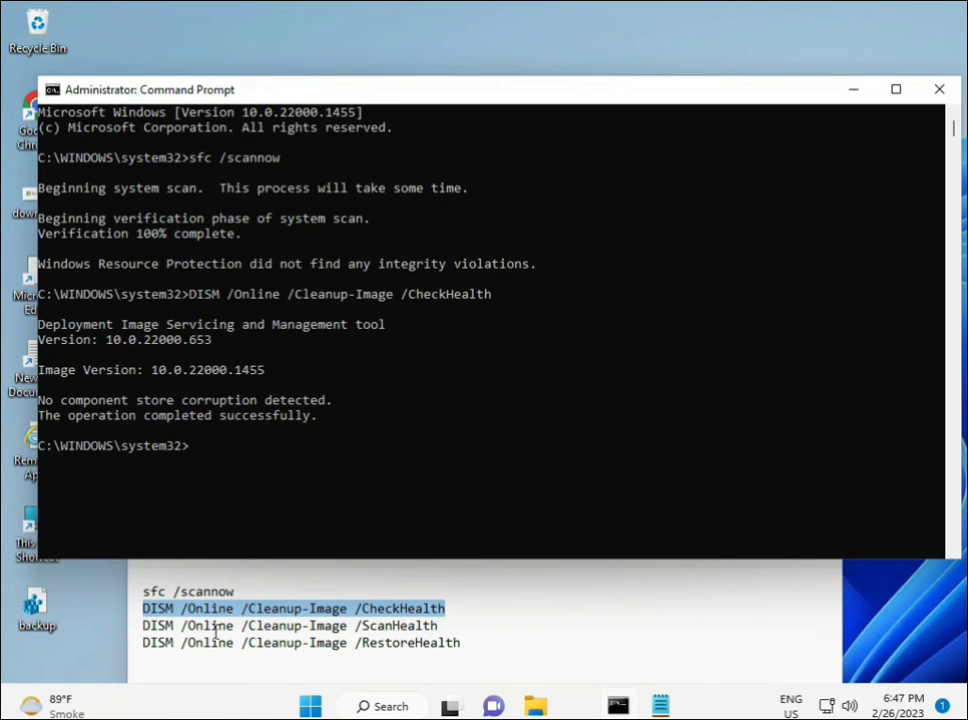
Step: Copy the line DISM /Online /Cleanup-Image /ScanHealth from the Notepad document
{"action": "left_click", "coordinate": [138, 626]}
{"action": "left_click_drag", "start_coordinate": [138, 626], "coordinate": [462, 626]}
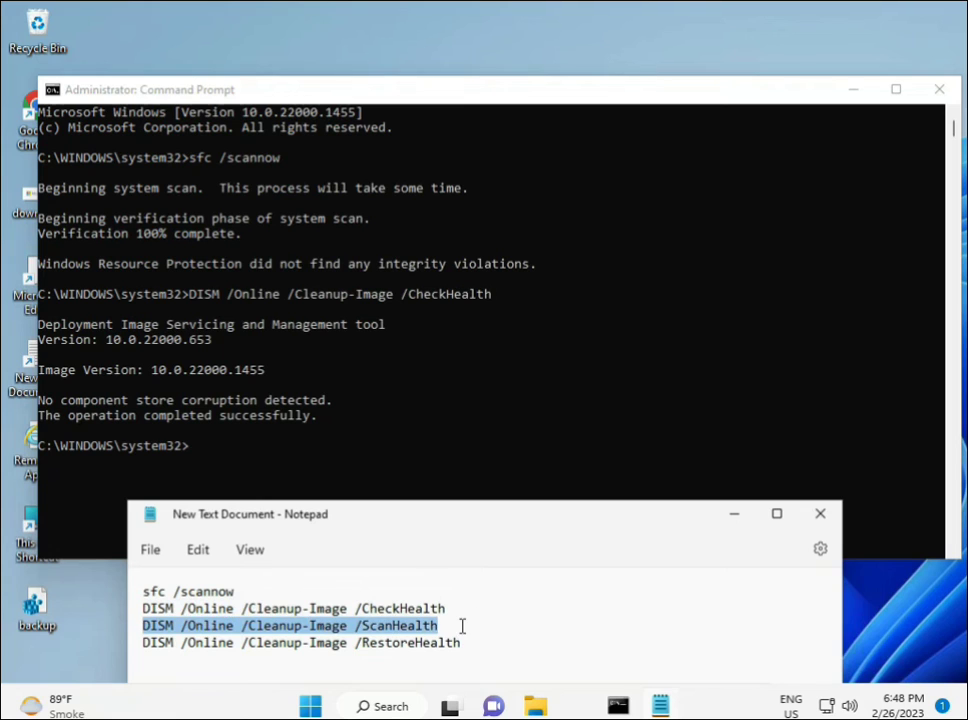
{"action": "right_click", "coordinate": [428, 628]}
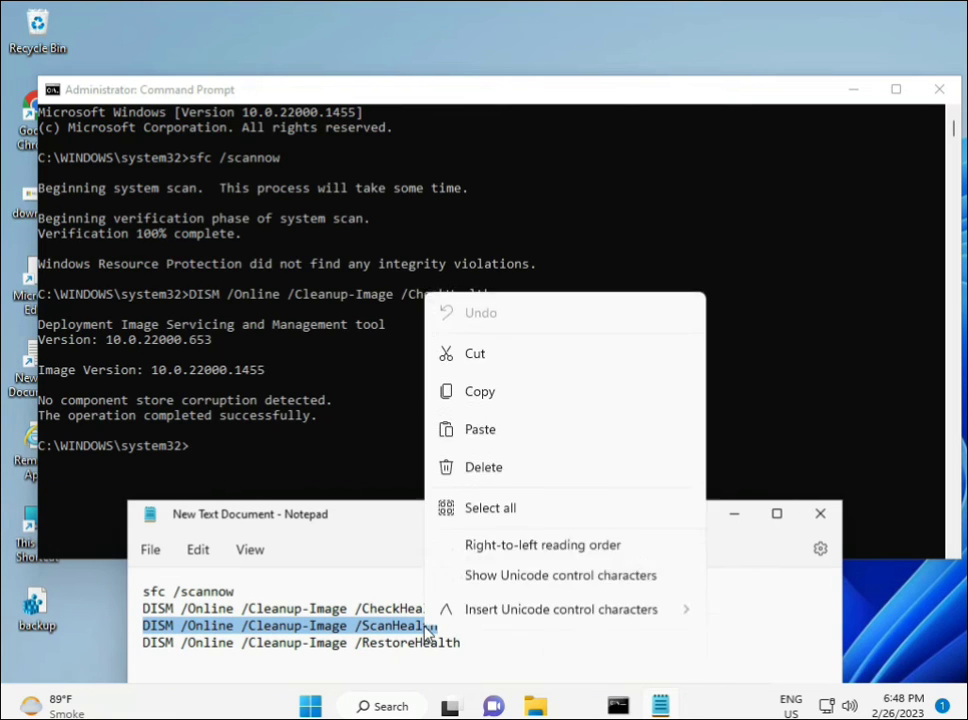
{"action": "left_click", "coordinate": [472, 350]}
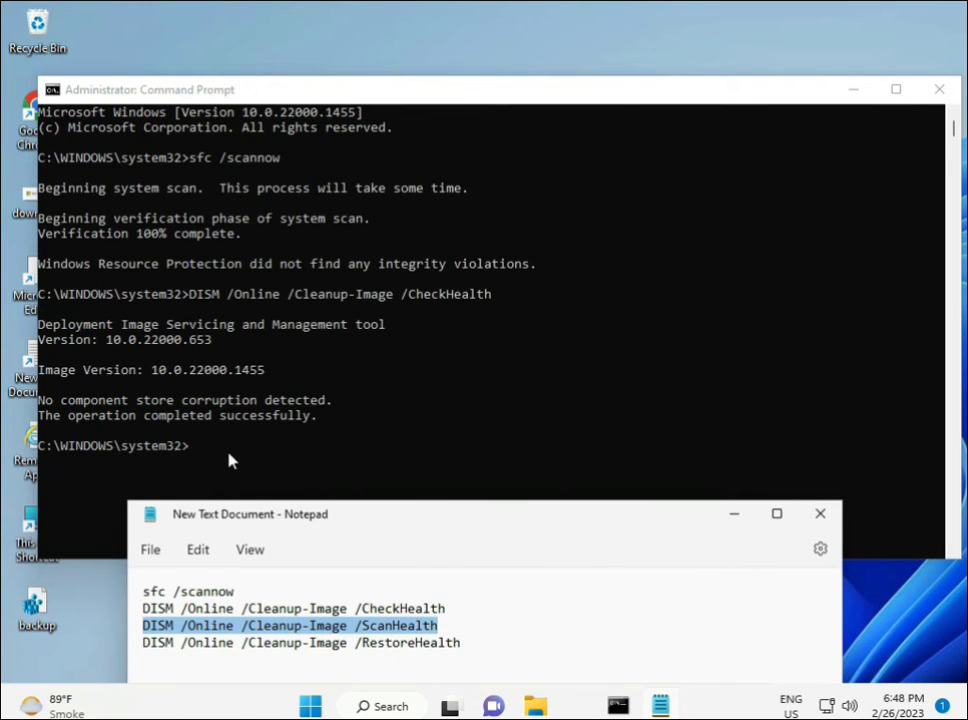
Step: Paste the copied DISM /Online /Cleanup-Image /ScanHealth command into the Command Prompt and run it
{"action": "left_click", "coordinate": [199, 454]}
{"action": "left_click", "coordinate": [194, 450]}
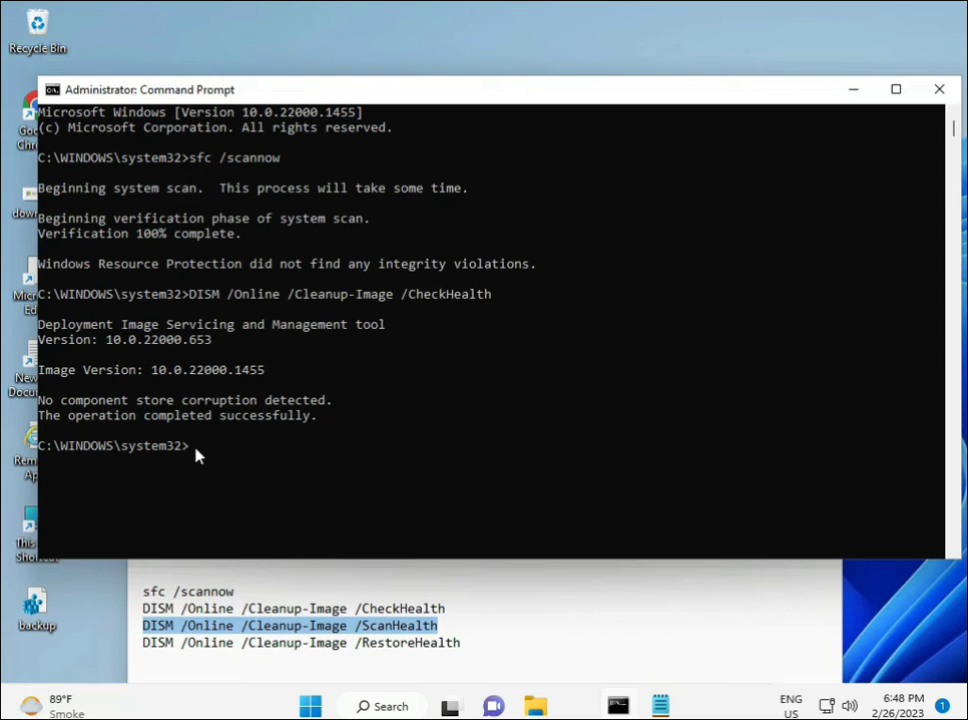
{"action": "right_click", "coordinate": [195, 452]}
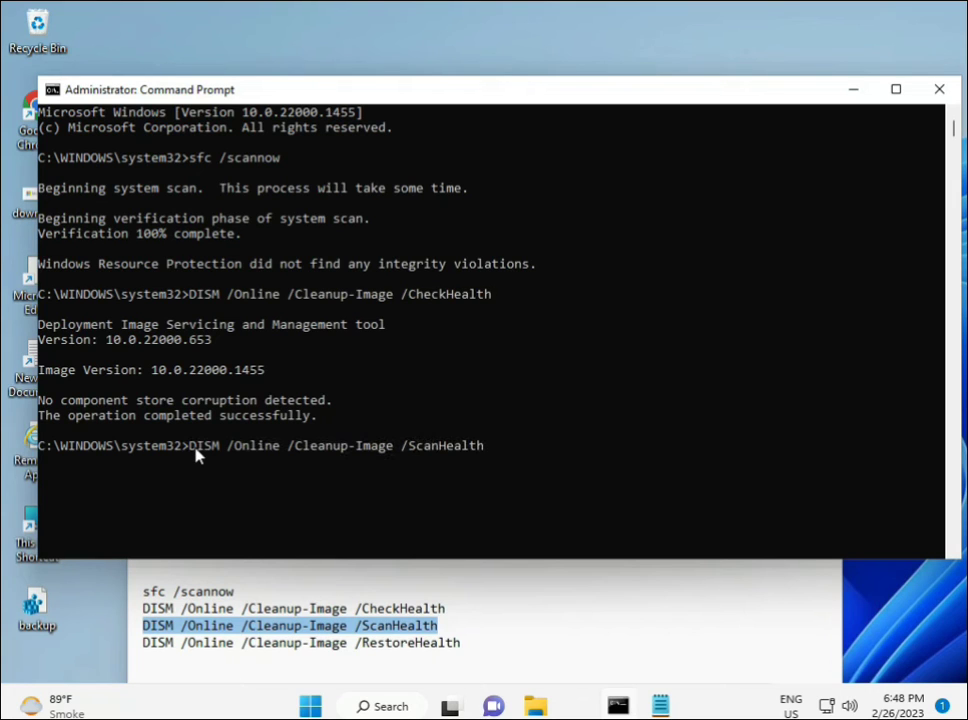
{"action": "key", "text": "Return"}
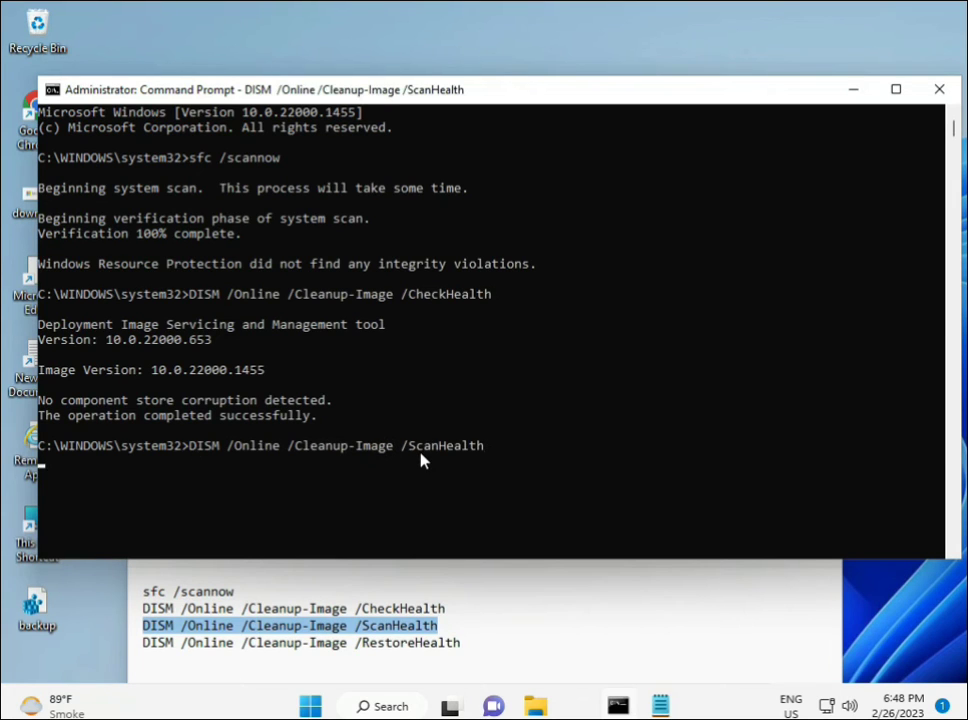